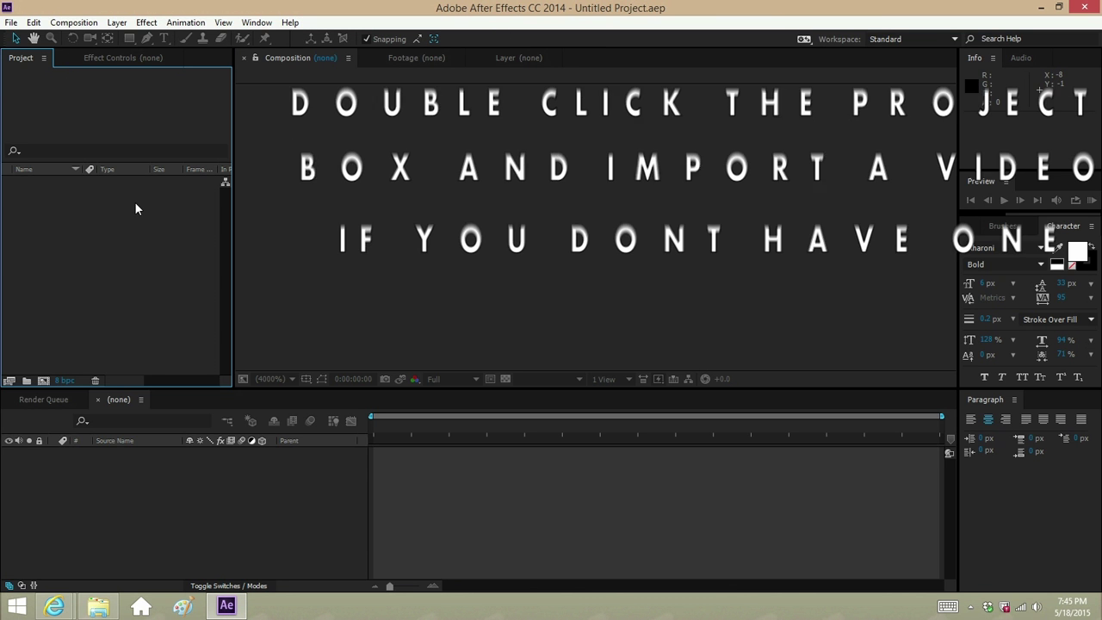
Open the Import File dialog from the empty Project panel of the untitled project
{"action": "double_click", "coordinate": [94, 244]}
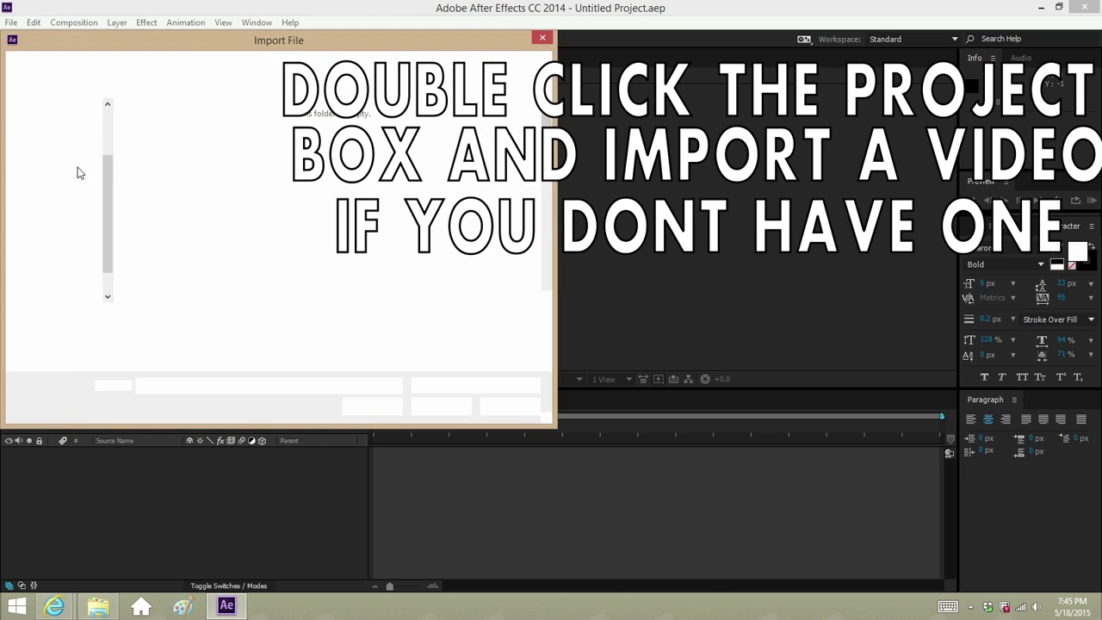
Import the cutest anime song MP4 and build a new composition from it
{"action": "scroll", "coordinate": [327, 206], "scroll_direction": "down", "scroll_amount": 5}
{"action": "left_click_drag", "start_coordinate": [548, 153], "coordinate": [552, 217]}
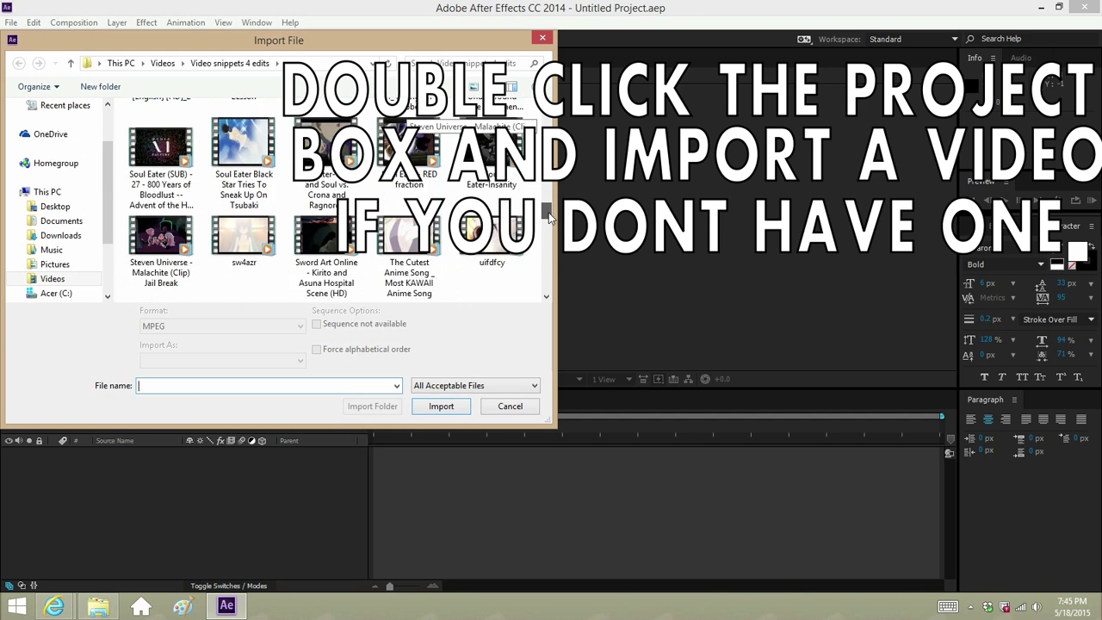
{"action": "double_click", "coordinate": [422, 238]}
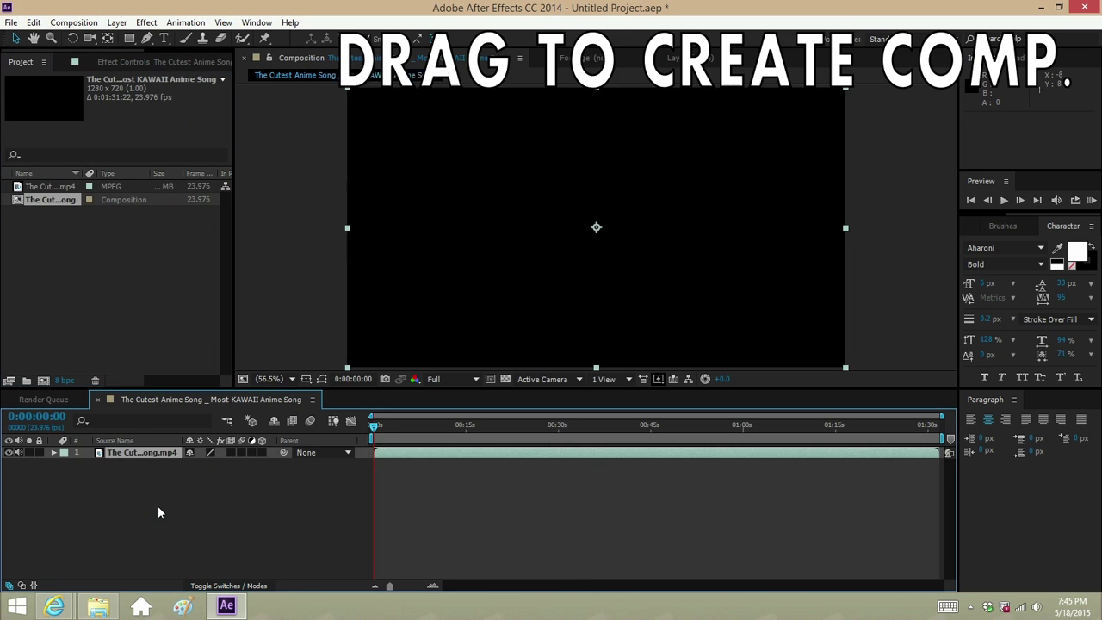
{"action": "left_click_drag", "start_coordinate": [376, 424], "coordinate": [470, 432]}
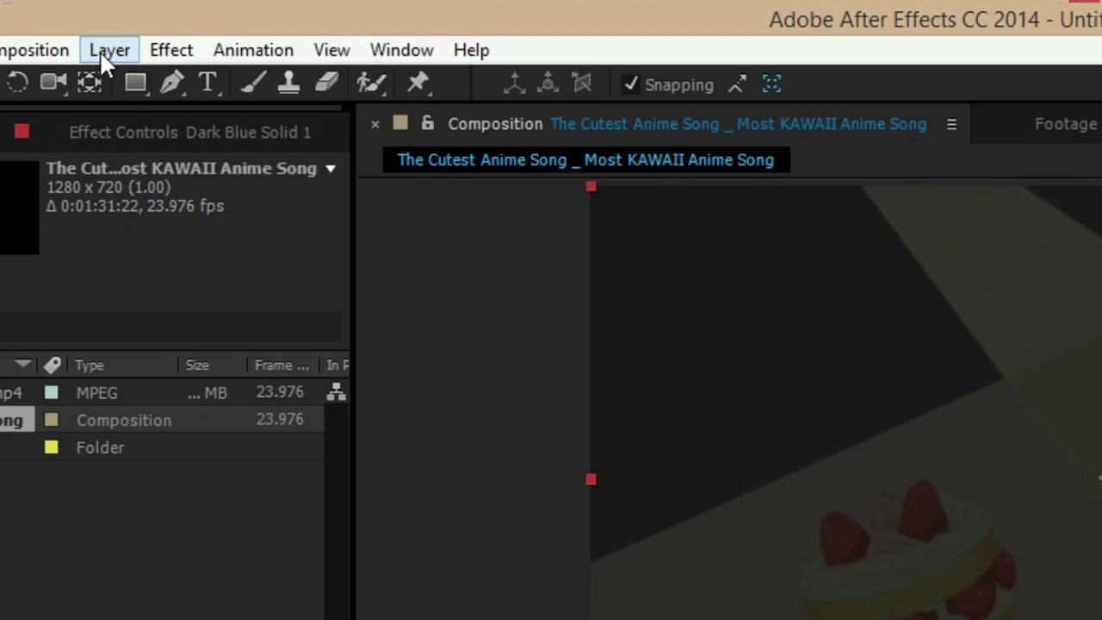
Add a new shape layer and draw a black circle near the video's centre with the Ellipse tool
{"action": "left_click", "coordinate": [109, 50]}
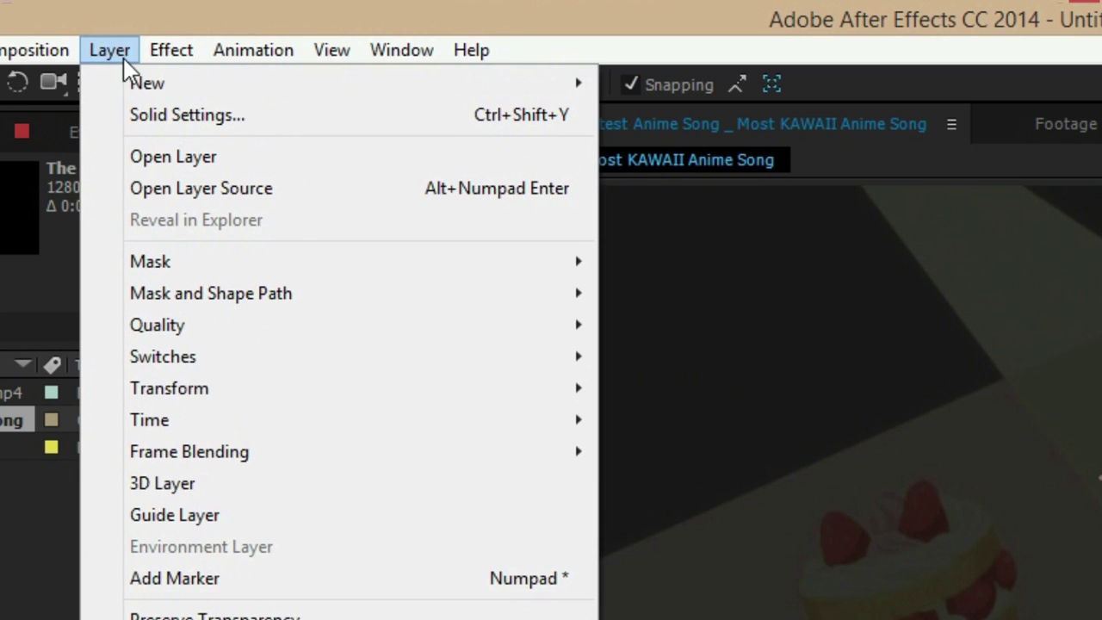
{"action": "mouse_move", "coordinate": [136, 82]}
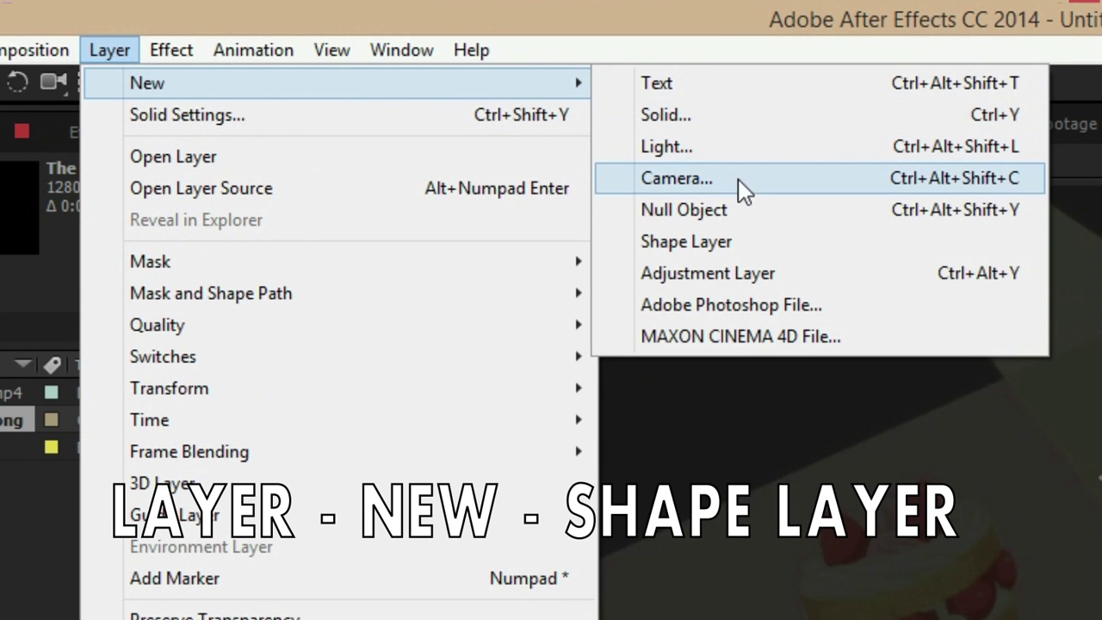
{"action": "left_click", "coordinate": [747, 242]}
{"action": "key", "text": "q"}
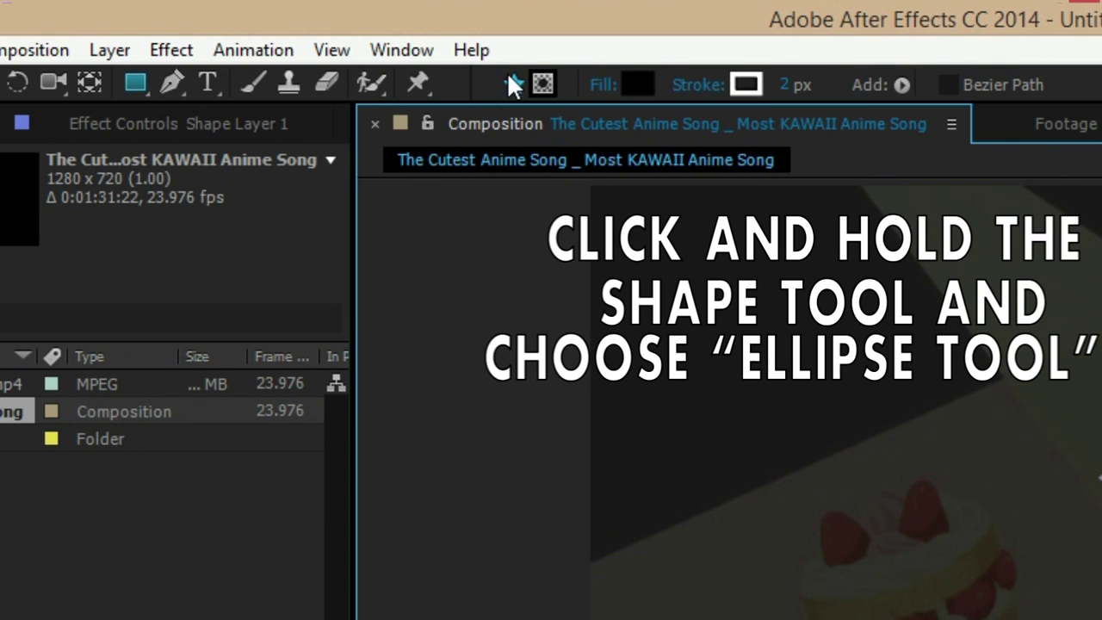
{"action": "left_click_drag", "start_coordinate": [139, 82], "coordinate": [258, 145]}
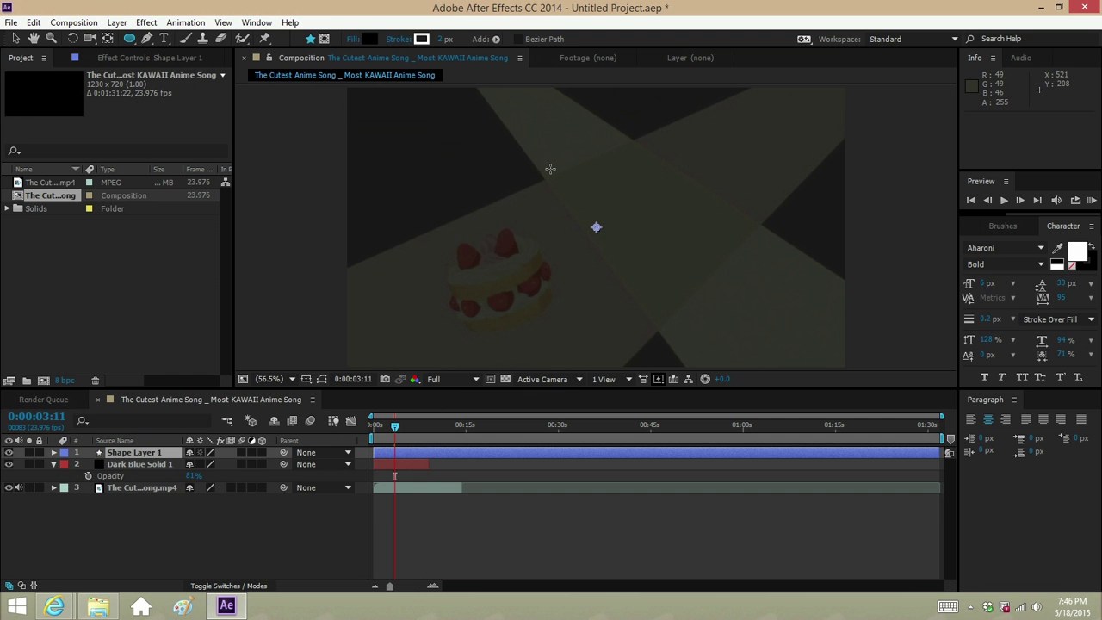
{"action": "left_click_drag", "start_coordinate": [550, 169], "coordinate": [673, 292]}
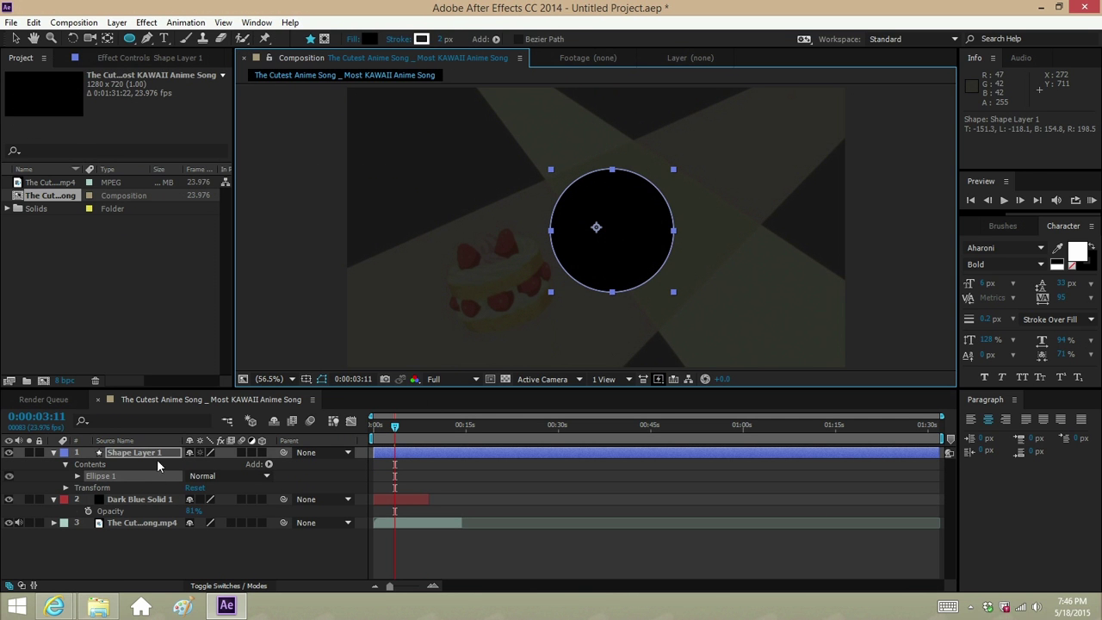
Move the shape layer to position 522.2,315.1 and centre its anchor point on the circle
{"action": "key", "text": "p"}
{"action": "mouse_move", "coordinate": [194, 464]}
{"action": "left_mouse_down"}
{"action": "mouse_move", "coordinate": [153, 463]}
{"action": "mouse_move", "coordinate": [216, 463]}
{"action": "left_mouse_up"}
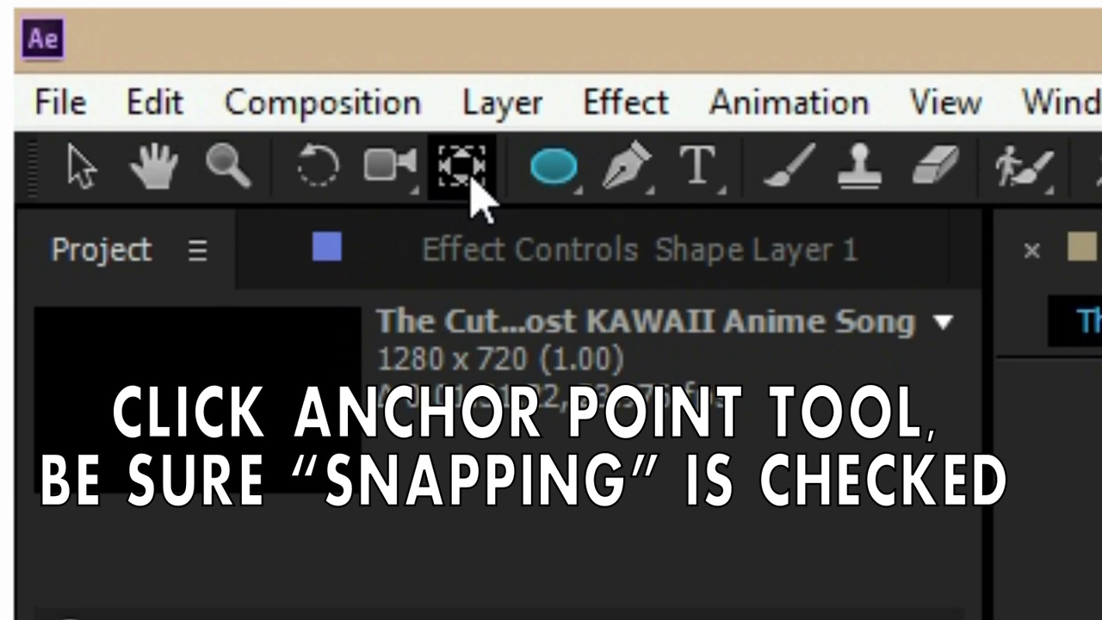
{"action": "left_click", "coordinate": [107, 38]}
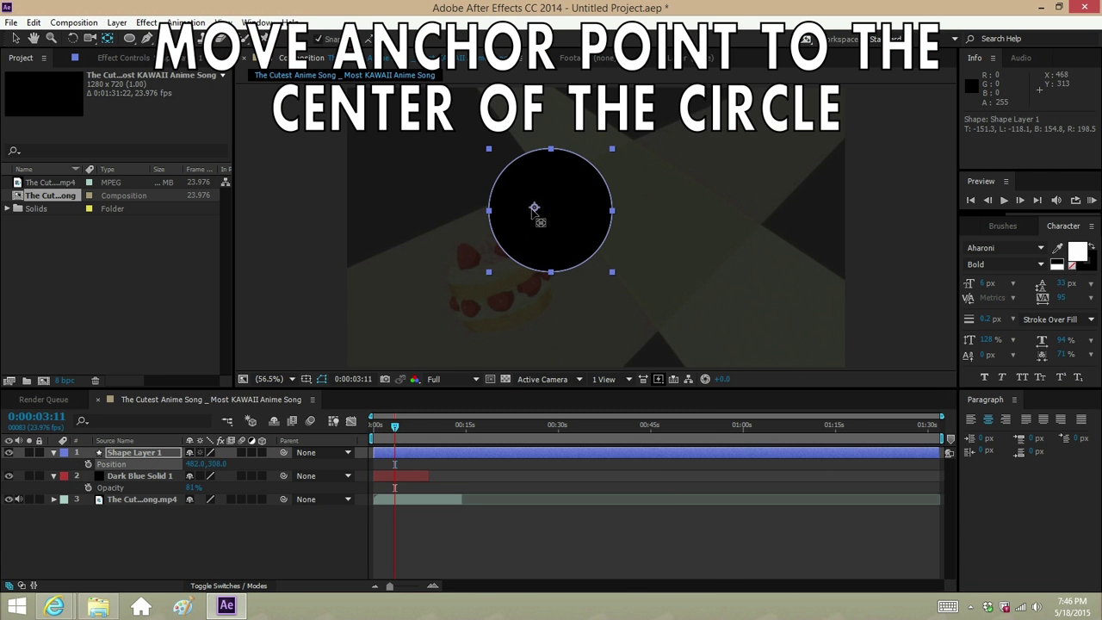
{"action": "left_click_drag", "start_coordinate": [533, 208], "coordinate": [552, 210]}
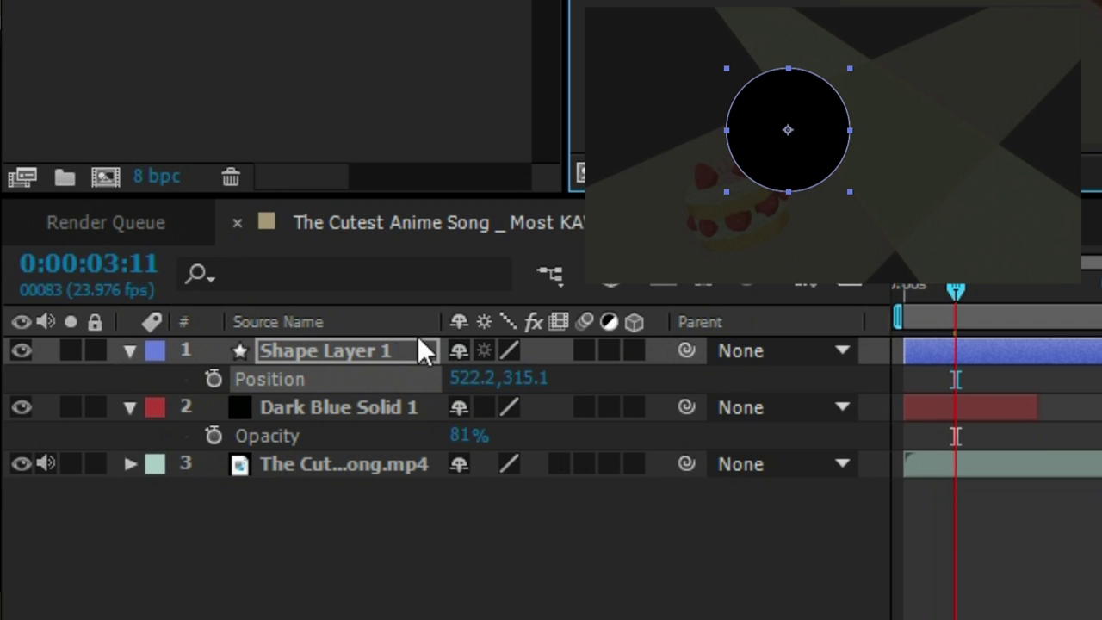
{"action": "left_click", "coordinate": [127, 350]}
Set Ellipse 1's Fill 1 opacity to 0%, leaving only the circle's 2.0 outline
{"action": "left_click", "coordinate": [159, 407]}
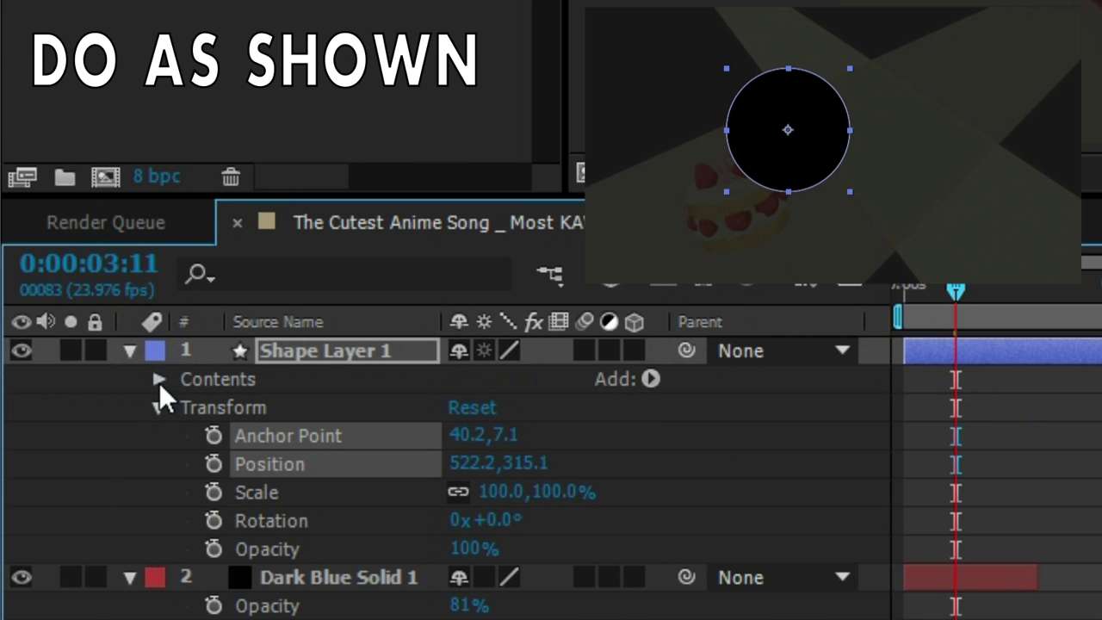
{"action": "left_click", "coordinate": [159, 380]}
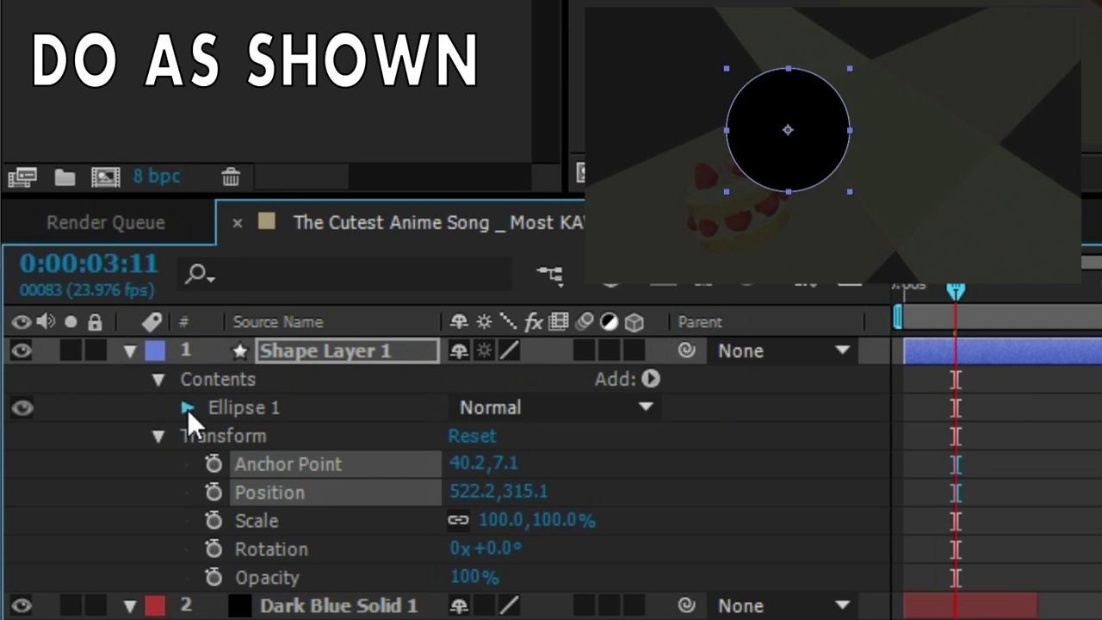
{"action": "left_click", "coordinate": [187, 407]}
{"action": "scroll", "coordinate": [446, 418], "scroll_direction": "down", "scroll_amount": 2}
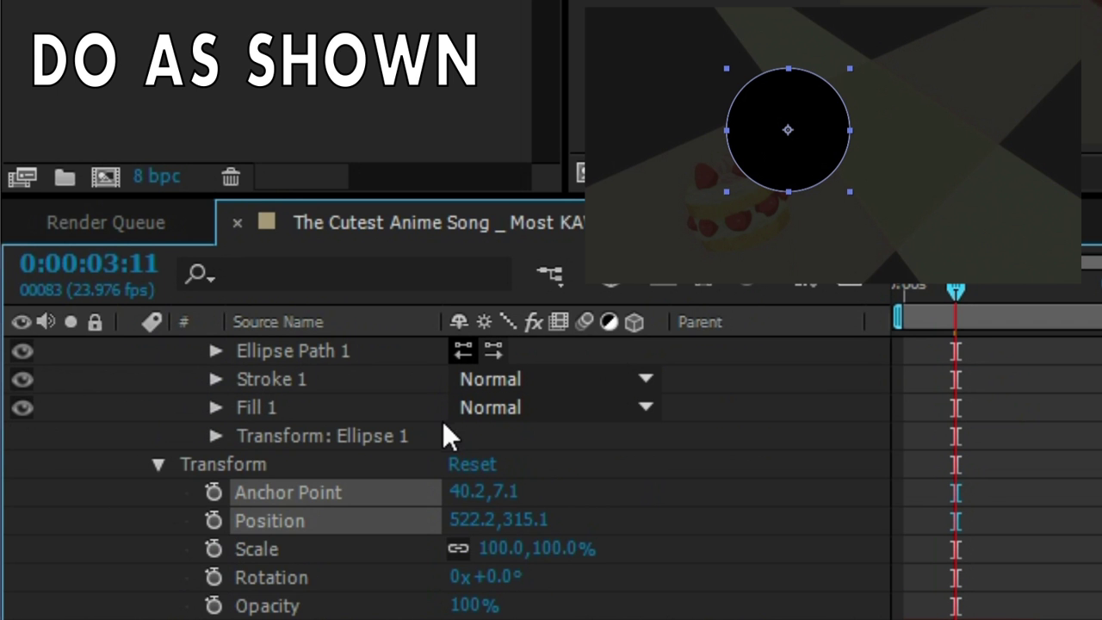
{"action": "left_click", "coordinate": [213, 406]}
{"action": "scroll", "coordinate": [435, 443], "scroll_direction": "down", "scroll_amount": 2}
{"action": "mouse_move", "coordinate": [472, 436]}
{"action": "left_mouse_down"}
{"action": "mouse_move", "coordinate": [368, 460]}
{"action": "mouse_move", "coordinate": [219, 471]}
{"action": "left_mouse_up"}
{"action": "scroll", "coordinate": [244, 457], "scroll_direction": "up", "scroll_amount": 2}
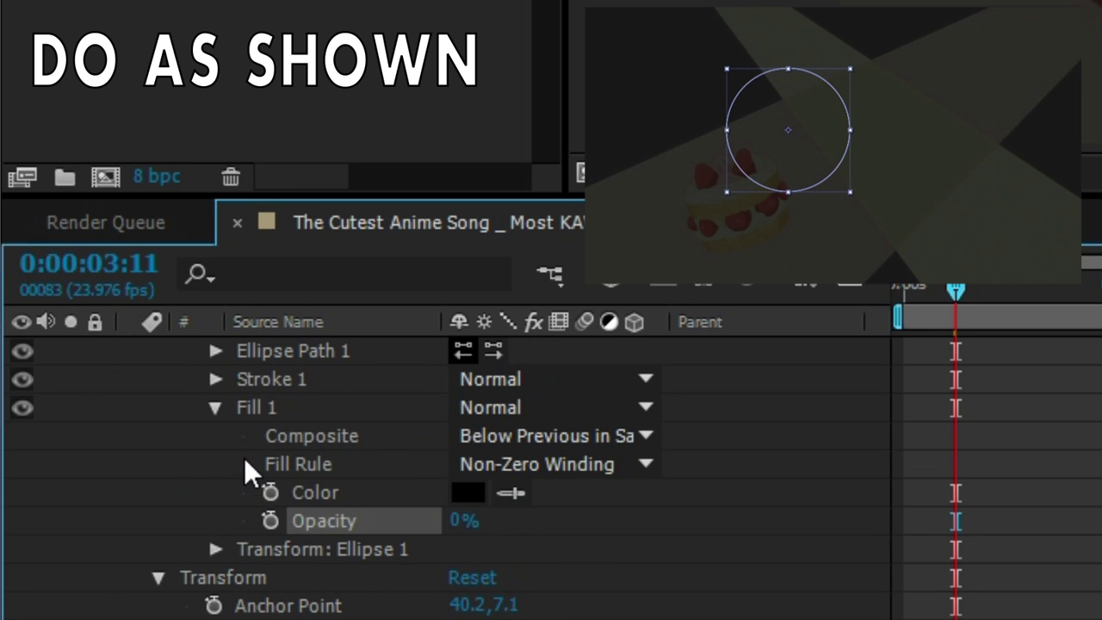
{"action": "left_click", "coordinate": [216, 406]}
{"action": "left_click", "coordinate": [213, 379]}
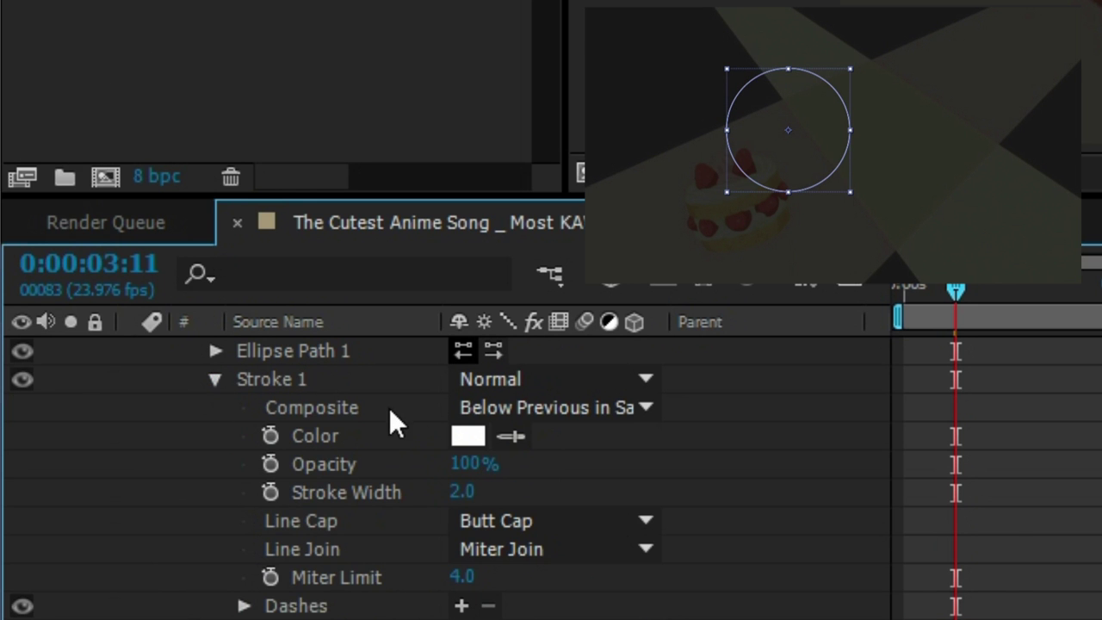
{"action": "left_click", "coordinate": [475, 437]}
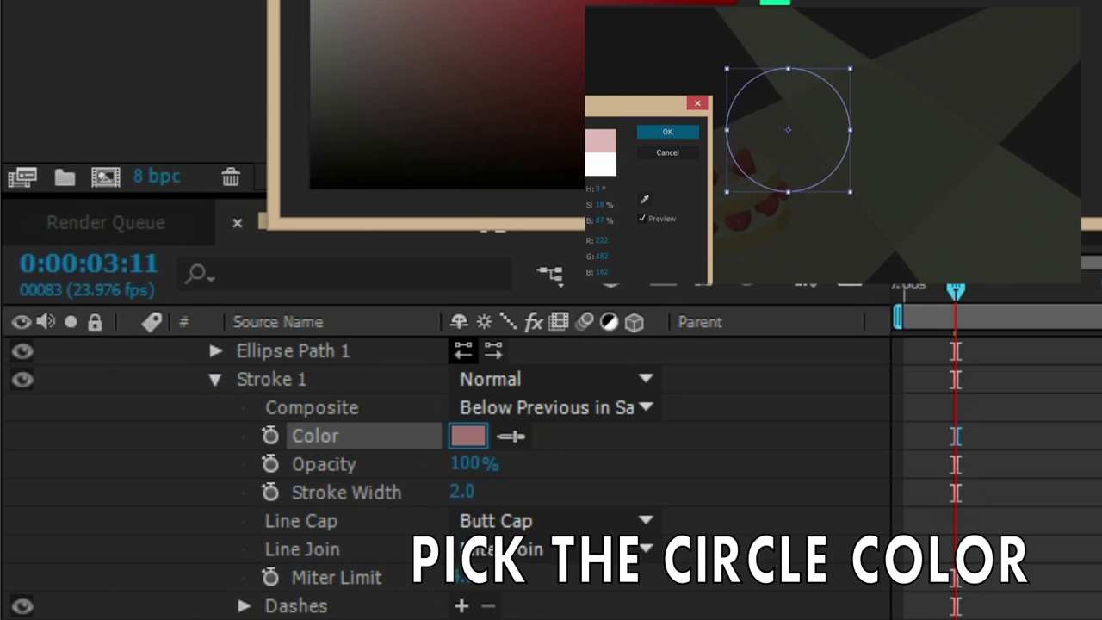
Make the ring's stroke colour white with a Stroke Width of 18.0
{"action": "left_click_drag", "start_coordinate": [517, 26], "coordinate": [312, 11]}
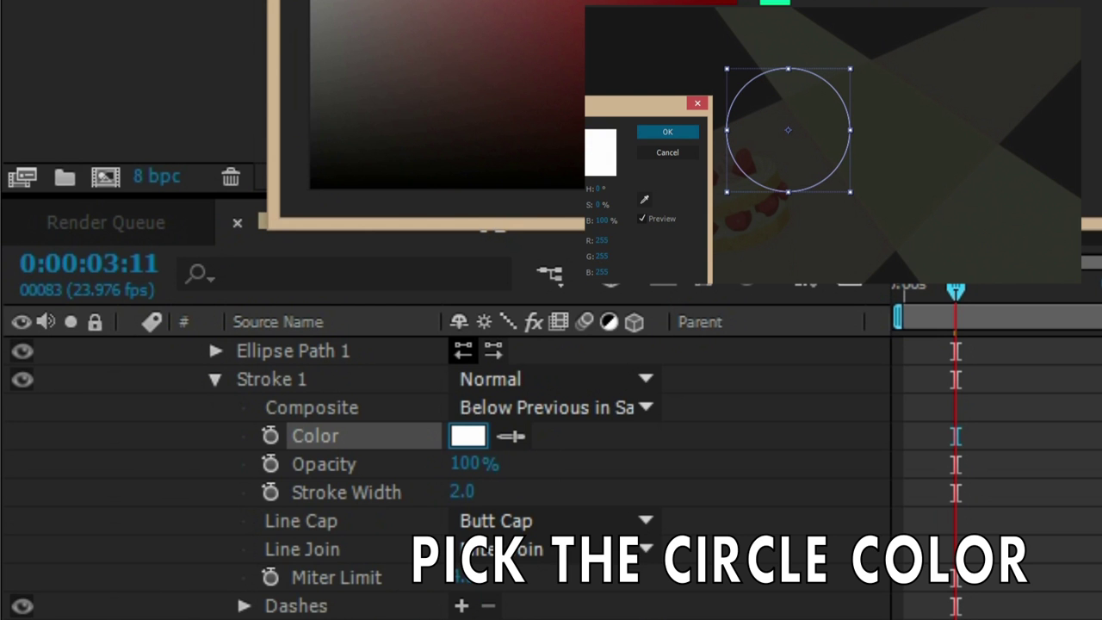
{"action": "left_click", "coordinate": [668, 134]}
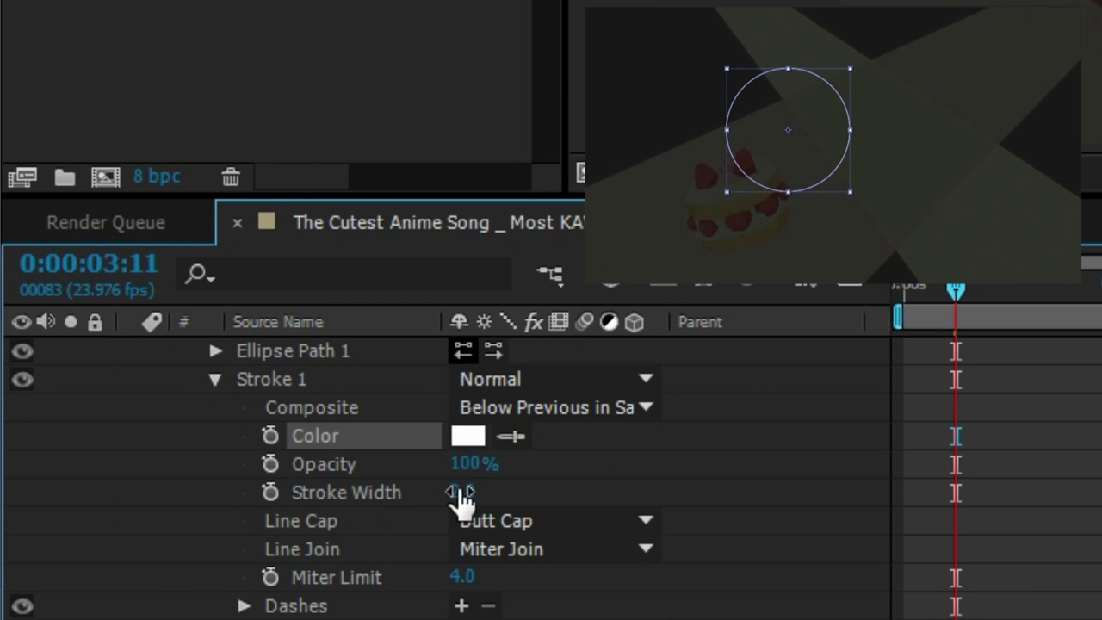
{"action": "left_click_drag", "start_coordinate": [463, 492], "coordinate": [506, 500]}
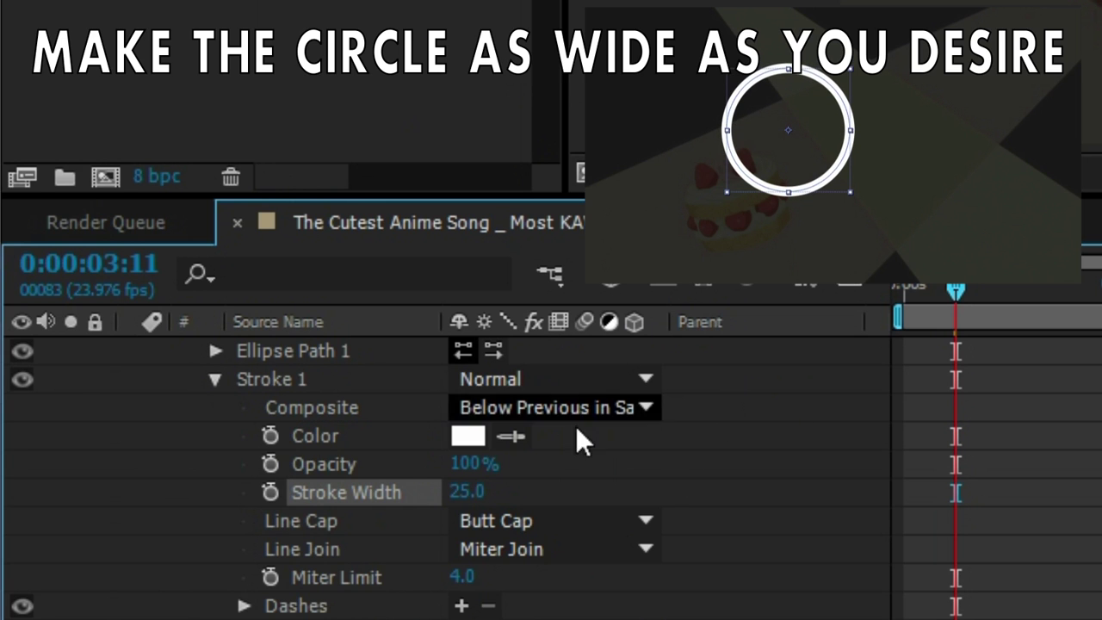
{"action": "left_click_drag", "start_coordinate": [465, 493], "coordinate": [455, 491]}
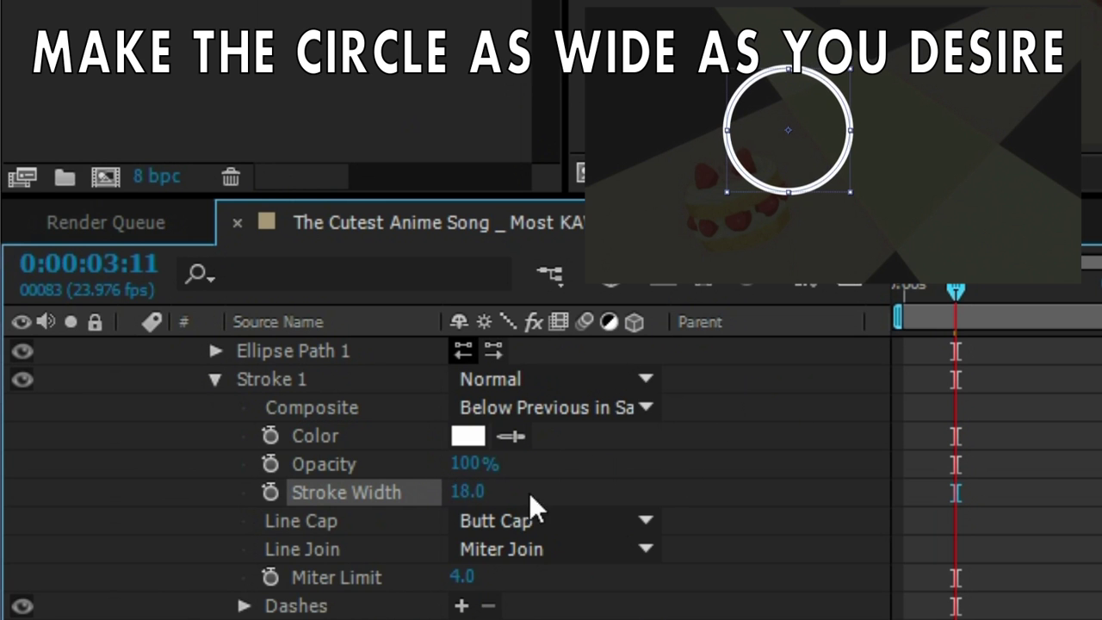
{"action": "scroll", "coordinate": [1006, 372], "scroll_direction": "up", "scroll_amount": 3}
{"action": "scroll", "coordinate": [1000, 379], "scroll_direction": "down", "scroll_amount": 3}
{"action": "scroll", "coordinate": [422, 561], "scroll_direction": "down", "scroll_amount": 3}
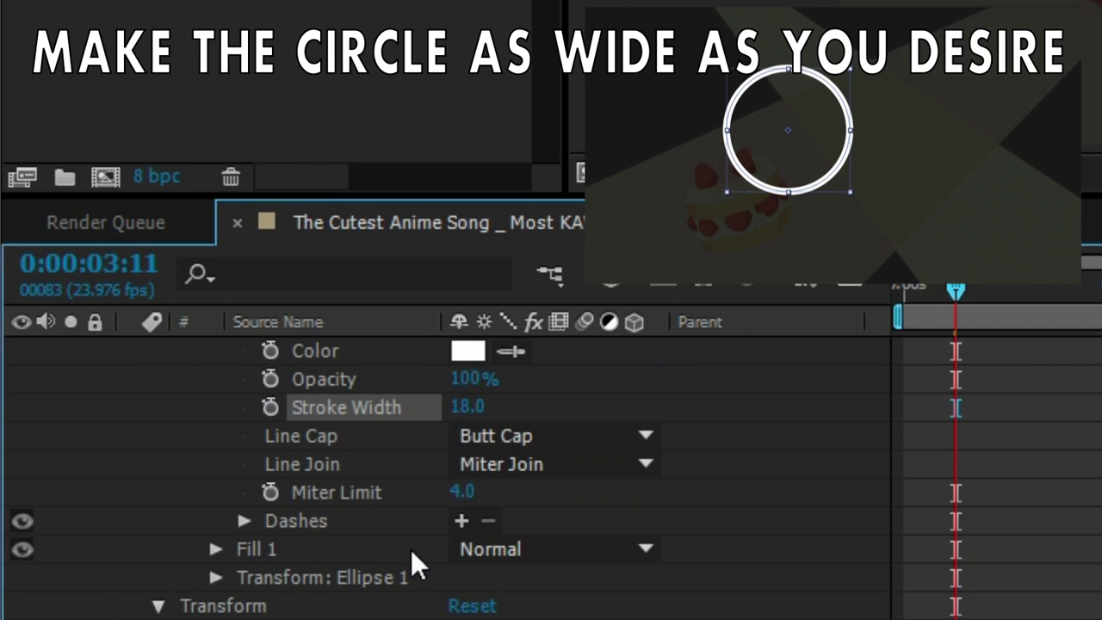
{"action": "scroll", "coordinate": [413, 547], "scroll_direction": "up", "scroll_amount": 3}
Keyframe Stroke Width at 0 at 0:00:01:19, 18 in the middle, and 0 at 0:00:05:01
{"action": "left_click", "coordinate": [269, 491]}
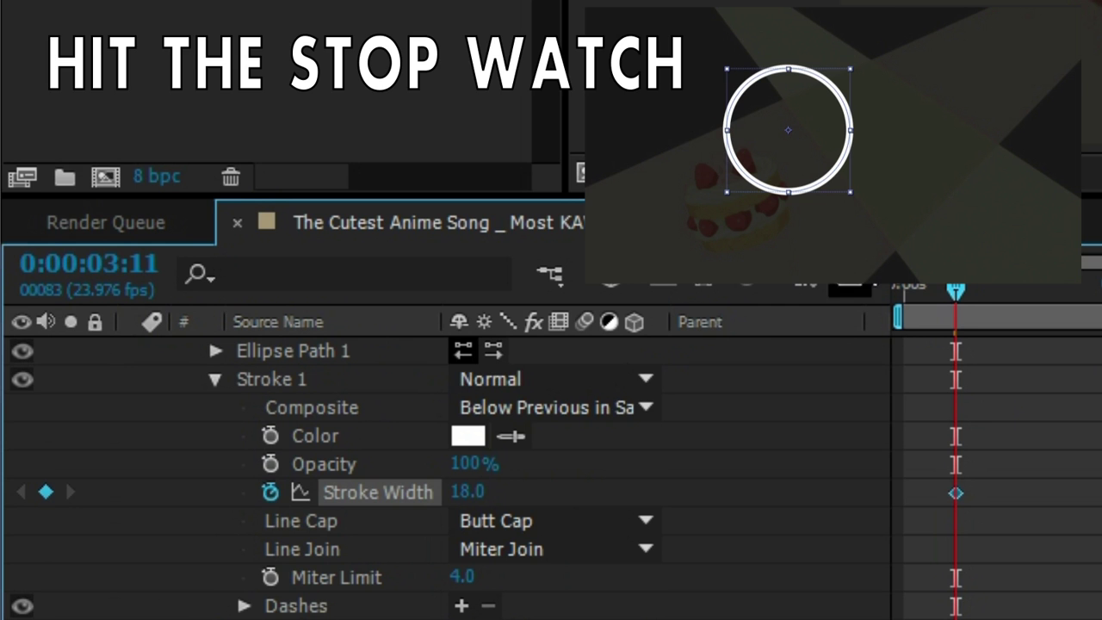
{"action": "left_click_drag", "start_coordinate": [961, 287], "coordinate": [936, 278]}
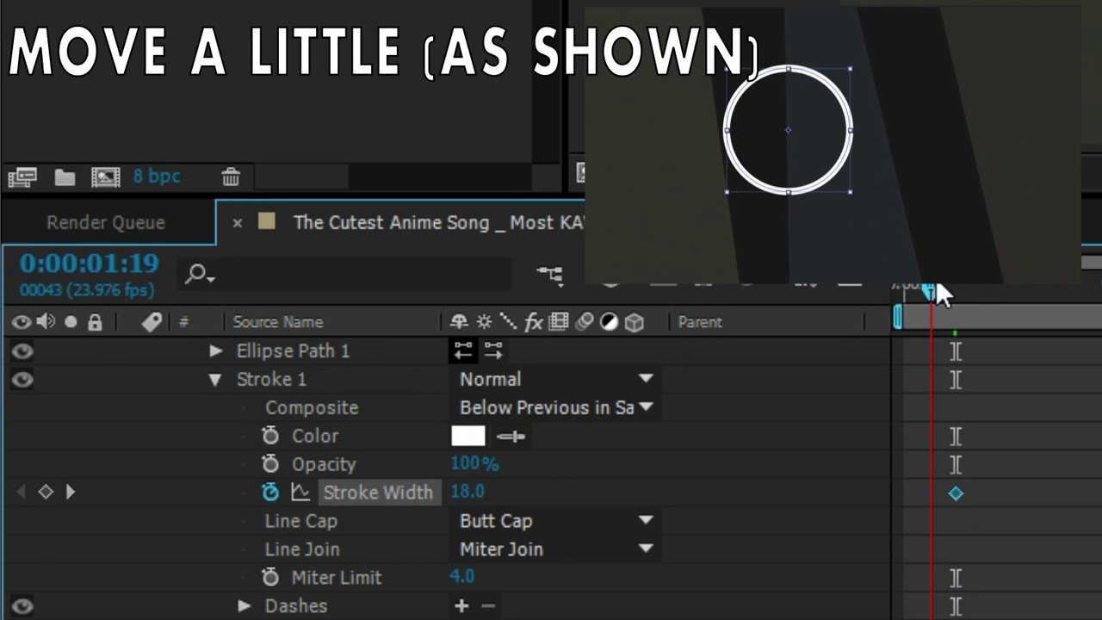
{"action": "left_click", "coordinate": [465, 492]}
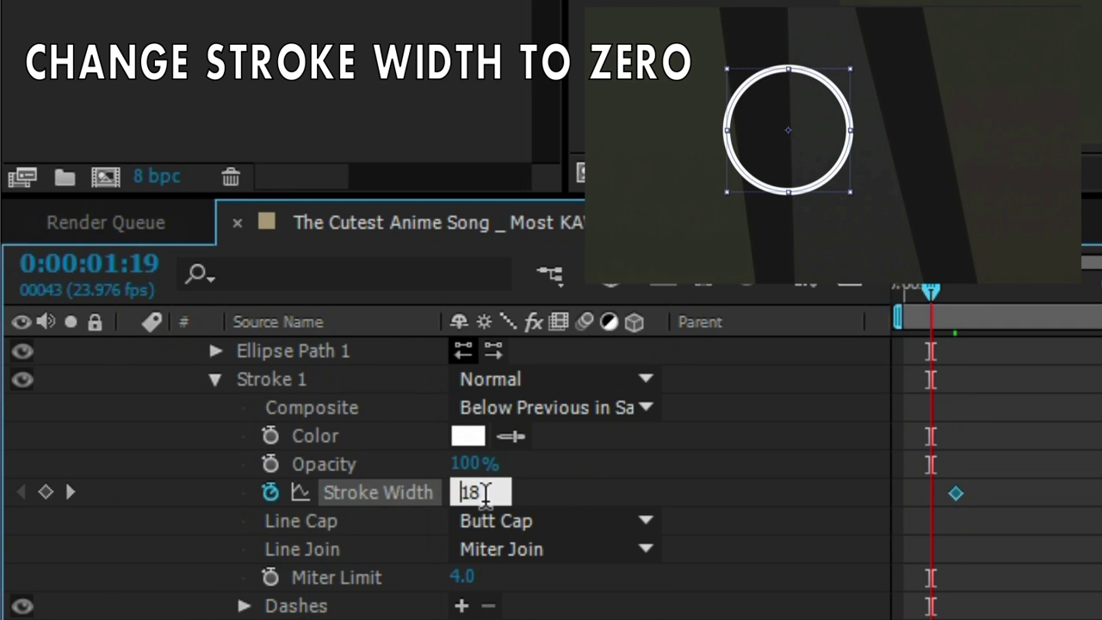
{"action": "type", "text": "0"}
{"action": "key", "text": "Return"}
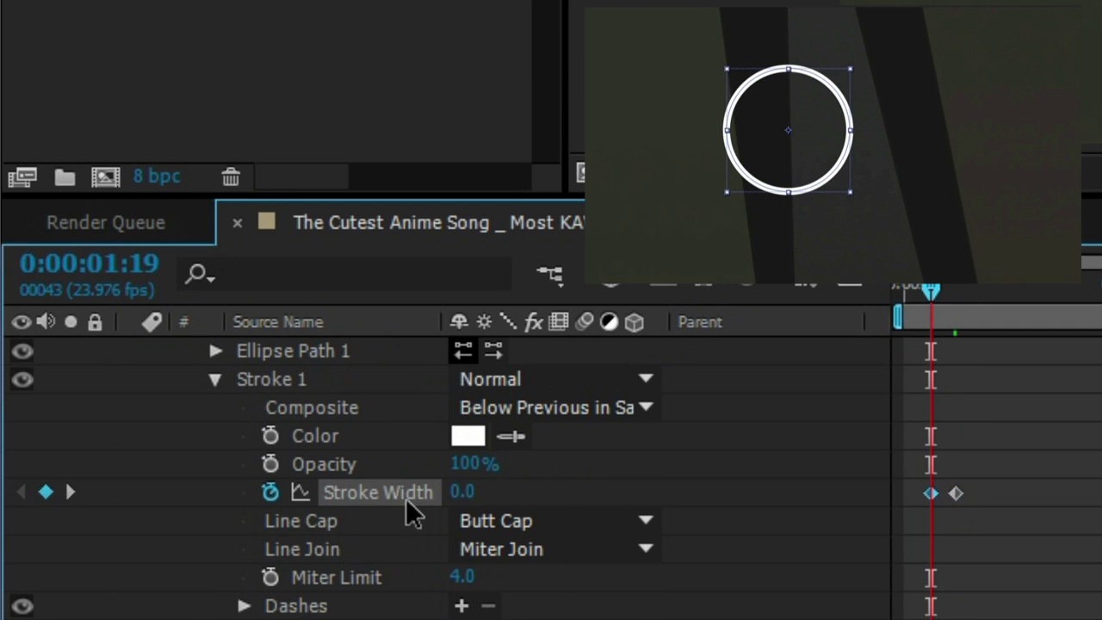
{"action": "mouse_move", "coordinate": [925, 287]}
{"action": "left_mouse_down"}
{"action": "mouse_move", "coordinate": [987, 297]}
{"action": "mouse_move", "coordinate": [977, 296]}
{"action": "left_mouse_up"}
{"action": "left_click", "coordinate": [473, 493]}
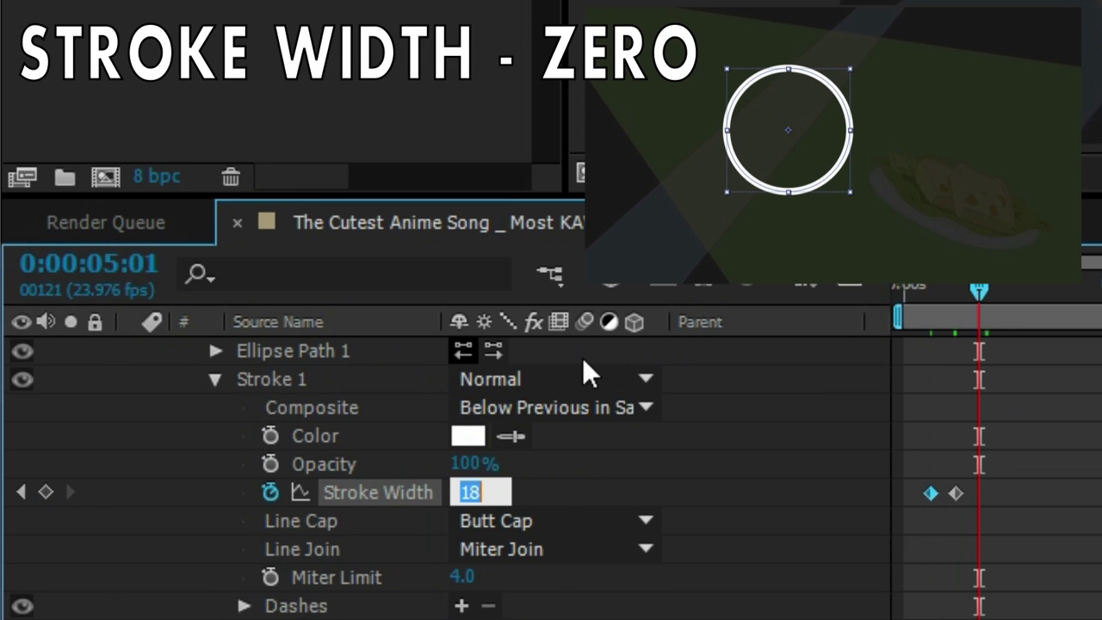
{"action": "type", "text": "0"}
{"action": "key", "text": "Return"}
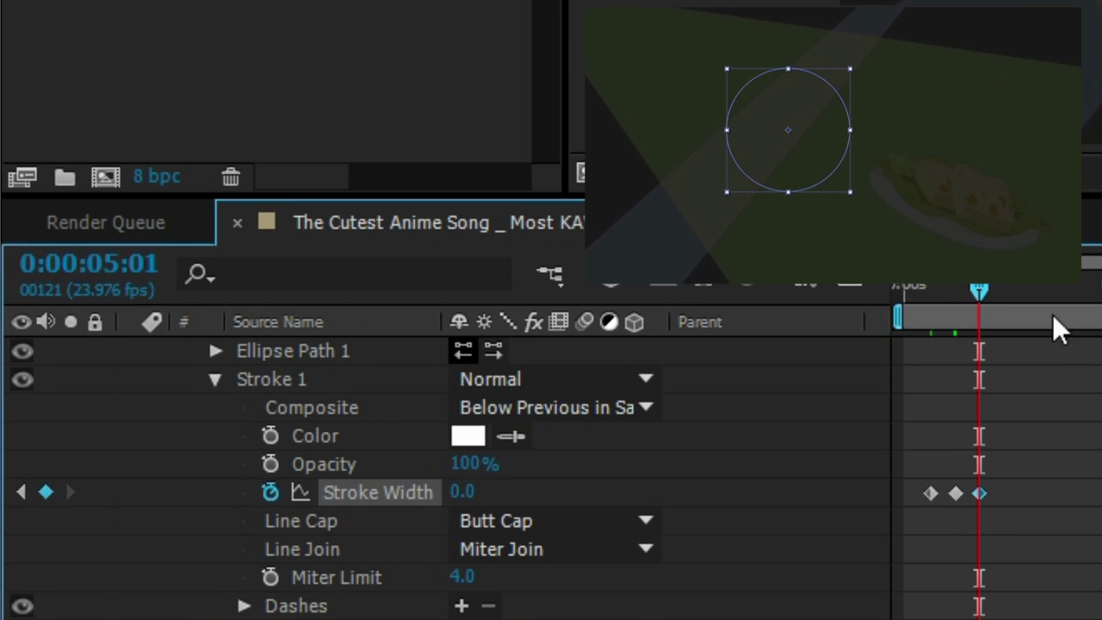
{"action": "mouse_move", "coordinate": [979, 289]}
{"action": "left_mouse_down"}
{"action": "mouse_move", "coordinate": [942, 280]}
{"action": "mouse_move", "coordinate": [957, 279]}
{"action": "left_mouse_up"}
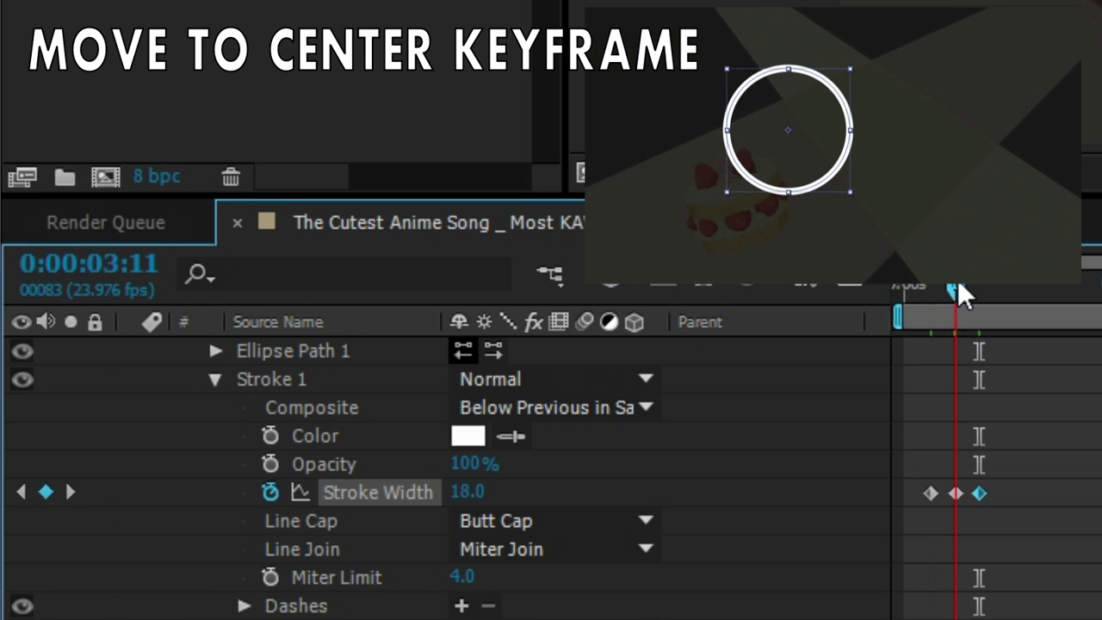
Keyframe the stroke Opacity from 100% at the middle keyframe to 0% at 0:00:05:01
{"action": "left_click", "coordinate": [338, 462]}
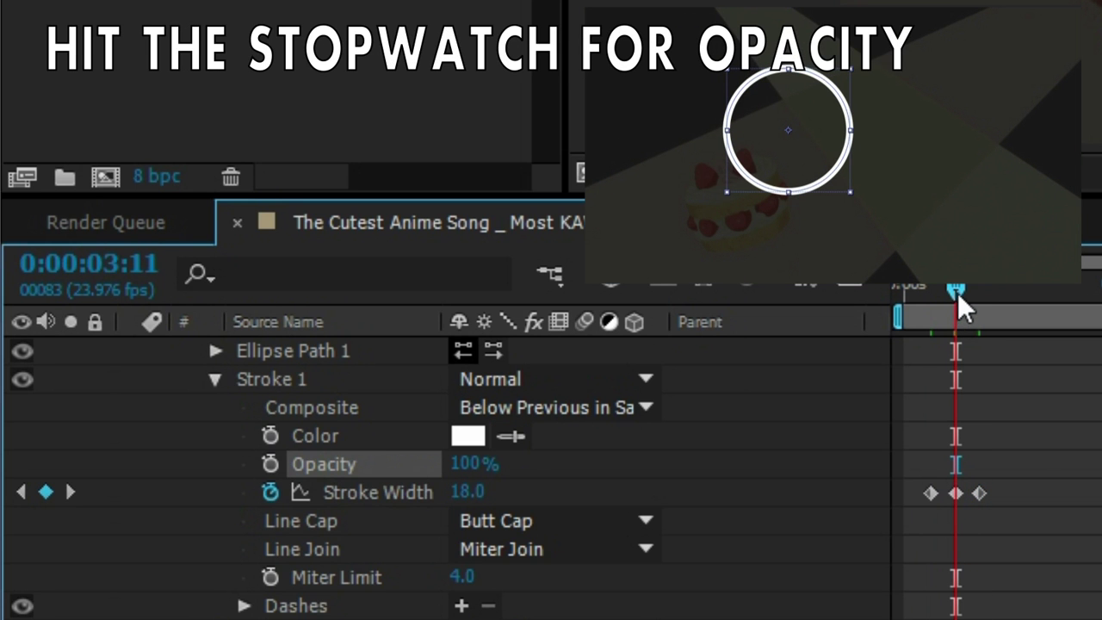
{"action": "left_click", "coordinate": [271, 465]}
{"action": "left_click_drag", "start_coordinate": [962, 288], "coordinate": [987, 307]}
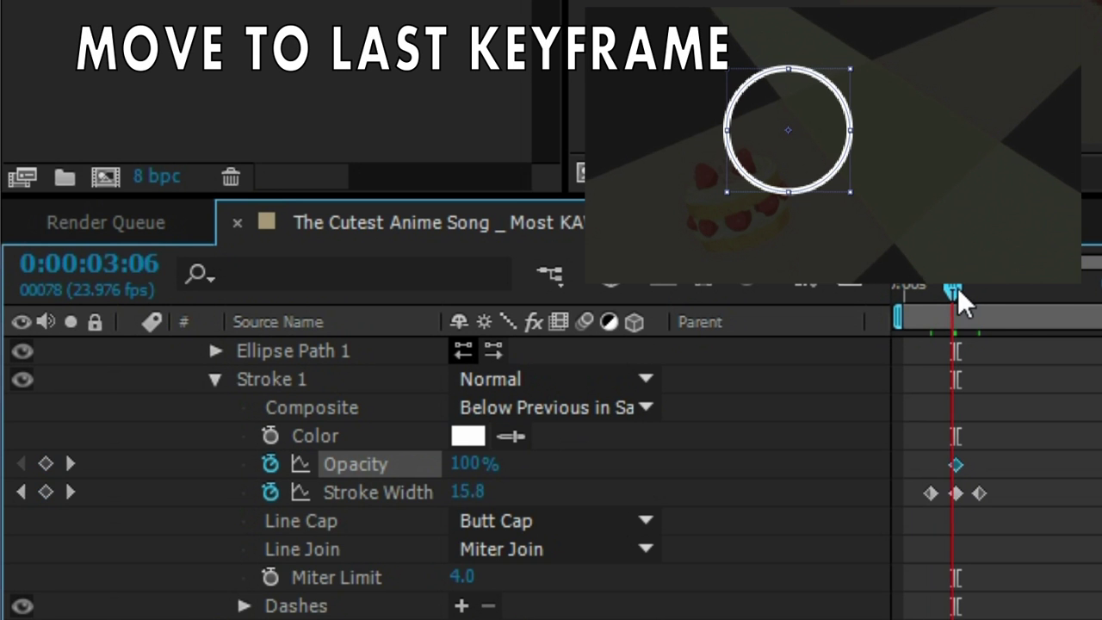
{"action": "key", "text": "j"}
{"action": "left_click_drag", "start_coordinate": [475, 470], "coordinate": [413, 466]}
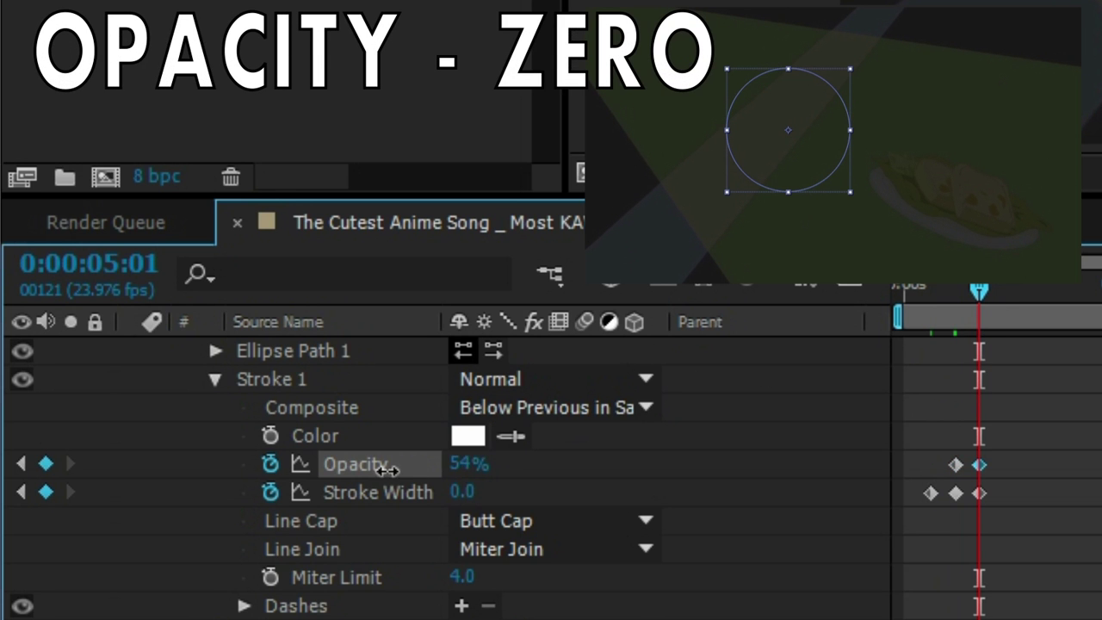
{"action": "scroll", "coordinate": [371, 384], "scroll_direction": "up", "scroll_amount": 2}
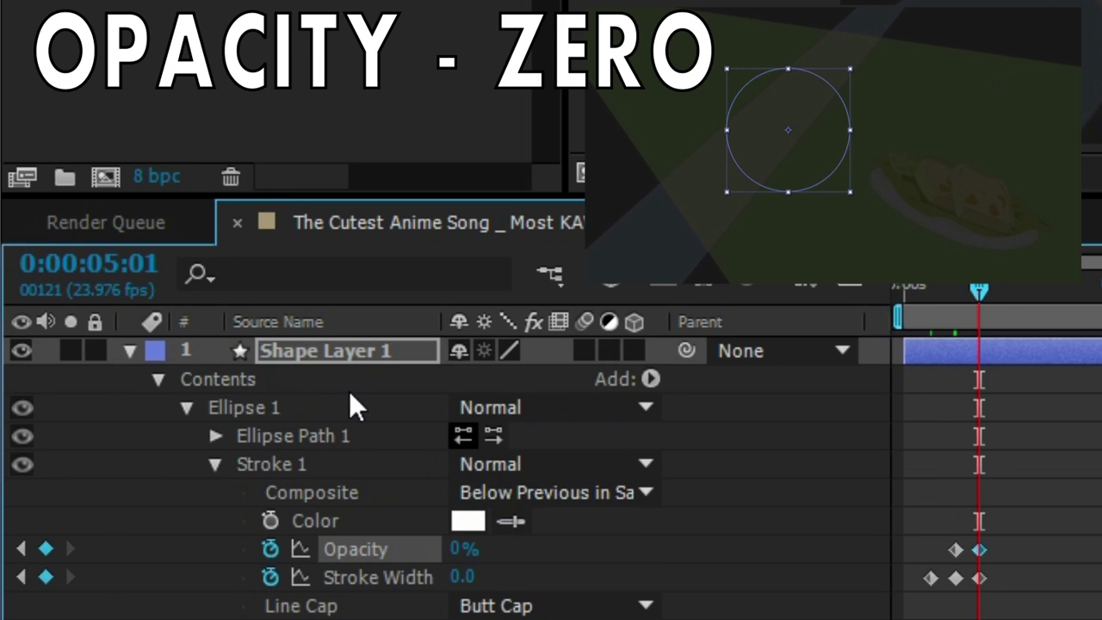
{"action": "left_click_drag", "start_coordinate": [970, 299], "coordinate": [947, 282]}
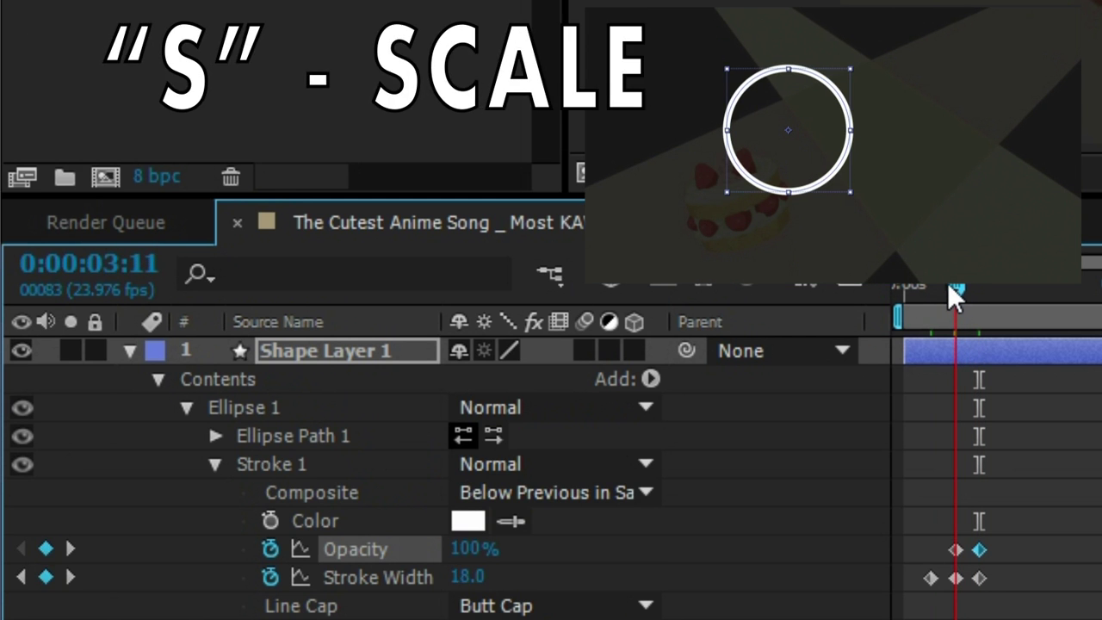
Keyframe the ring's Scale at 0% at 0:00:01:19, 100% mid-way, and 161% at 0:00:05:01
{"action": "key", "text": "s"}
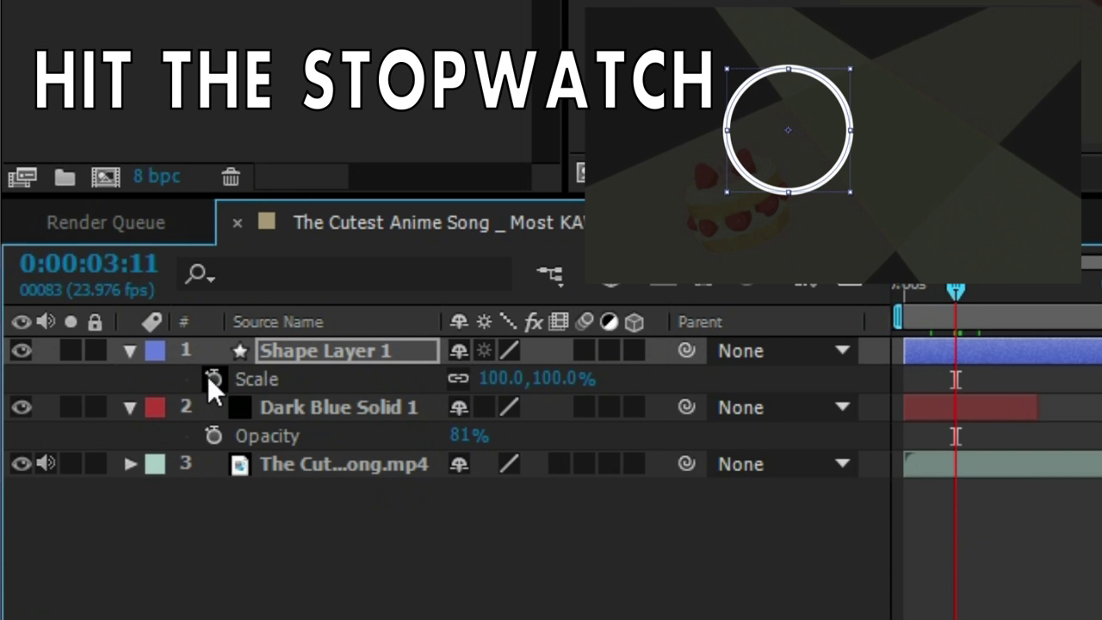
{"action": "left_click", "coordinate": [212, 379]}
{"action": "key", "text": "u"}
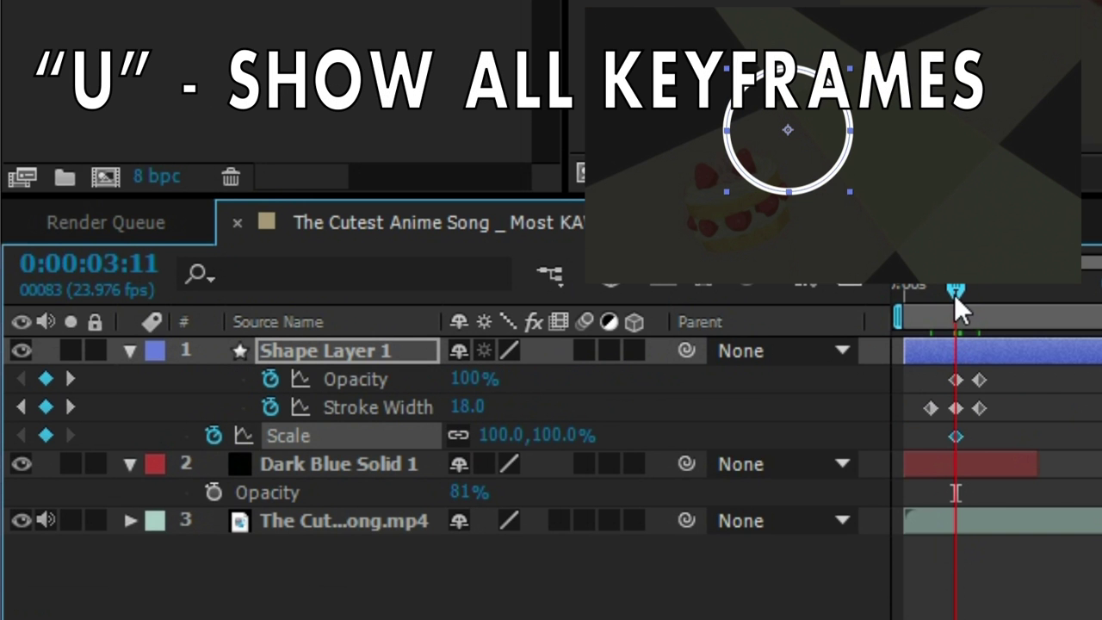
{"action": "left_click_drag", "start_coordinate": [952, 293], "coordinate": [977, 293]}
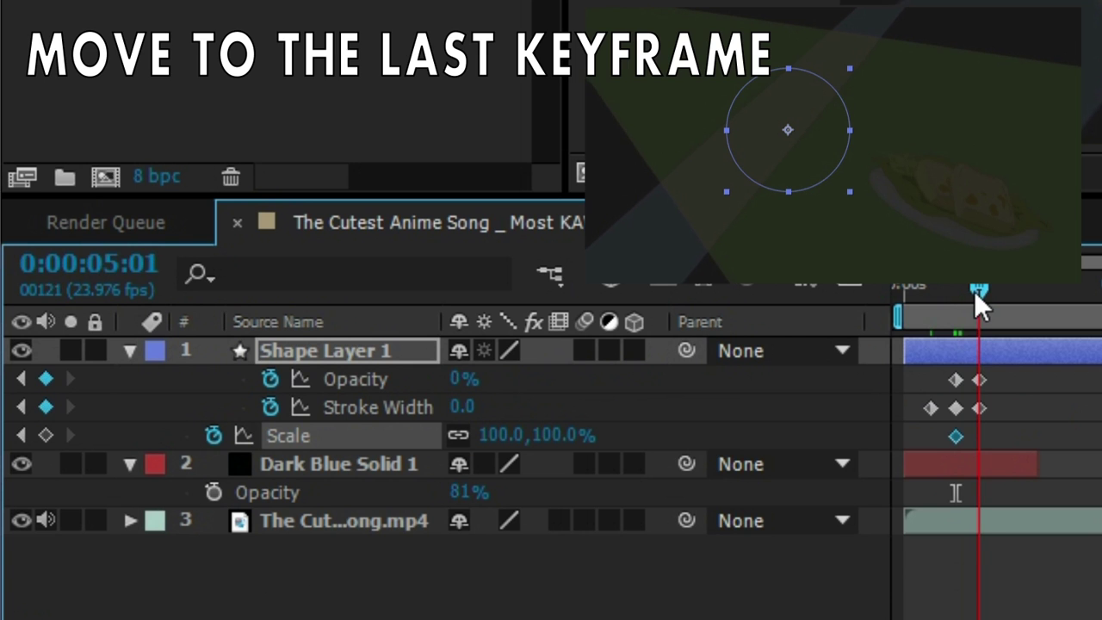
{"action": "mouse_move", "coordinate": [544, 434]}
{"action": "left_mouse_down"}
{"action": "mouse_move", "coordinate": [652, 426]}
{"action": "mouse_move", "coordinate": [641, 428]}
{"action": "left_mouse_up"}
{"action": "left_click_drag", "start_coordinate": [976, 282], "coordinate": [930, 305]}
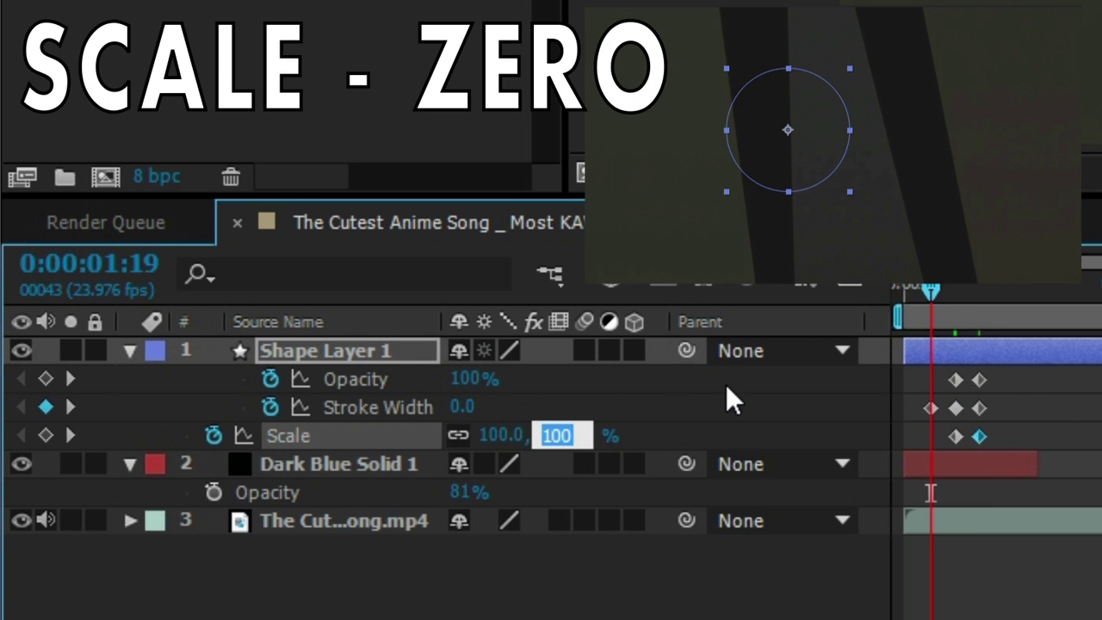
{"action": "type", "text": "0"}
{"action": "key", "text": "Return"}
{"action": "mouse_move", "coordinate": [931, 291]}
{"action": "left_mouse_down"}
{"action": "mouse_move", "coordinate": [409, 430]}
{"action": "mouse_move", "coordinate": [422, 439]}
{"action": "left_mouse_up"}
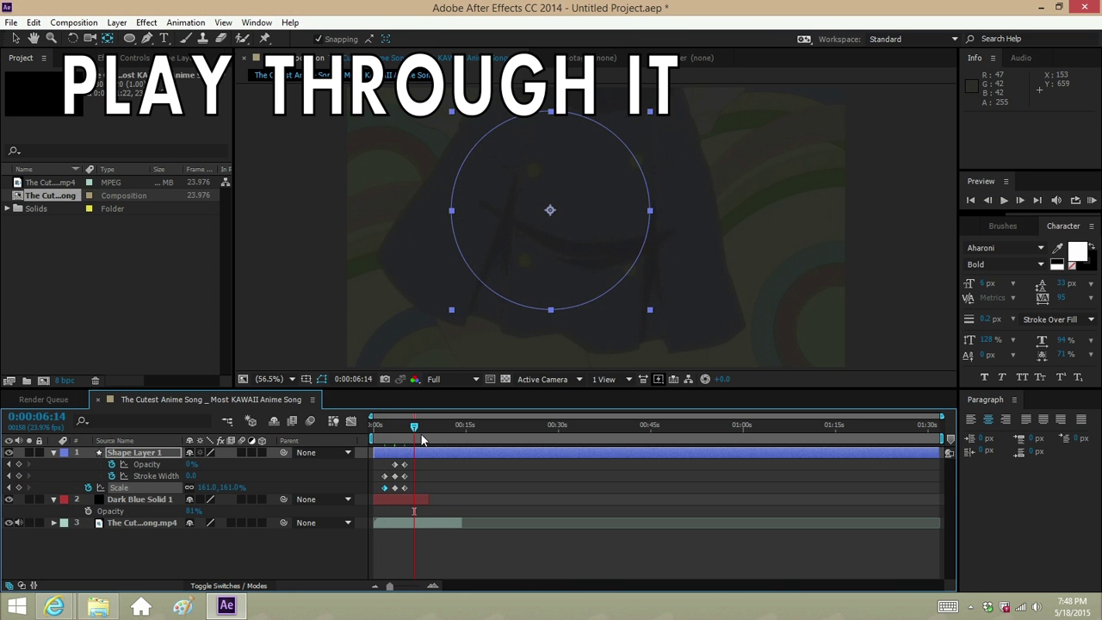
End the work area at 0:00:06:14 and run a RAM preview of the ring pulse
{"action": "key", "text": "n"}
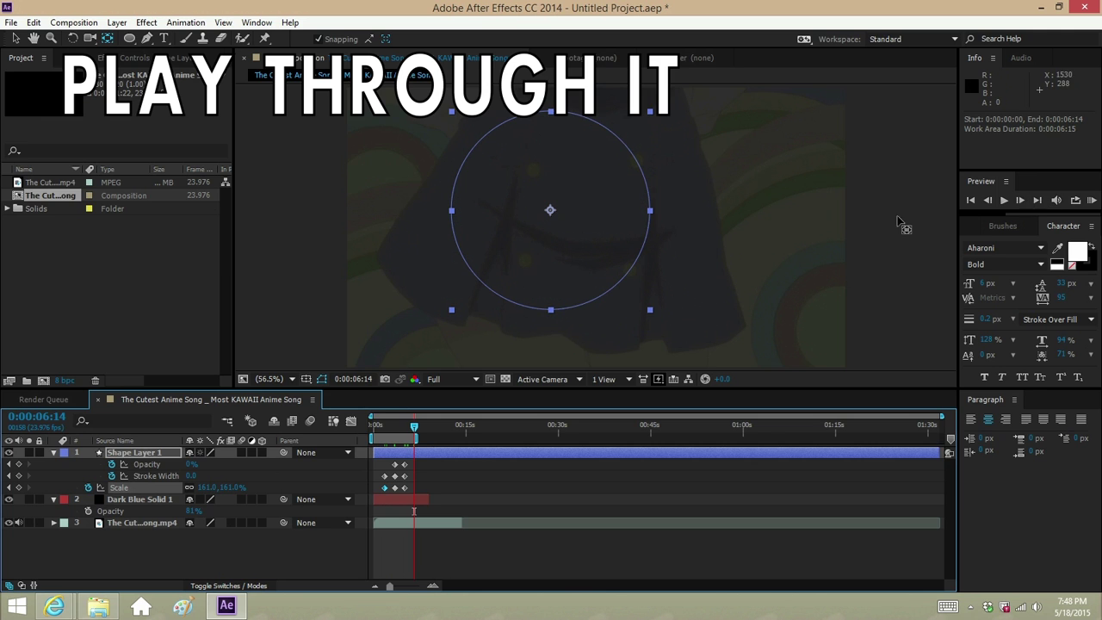
{"action": "left_click", "coordinate": [1091, 200]}
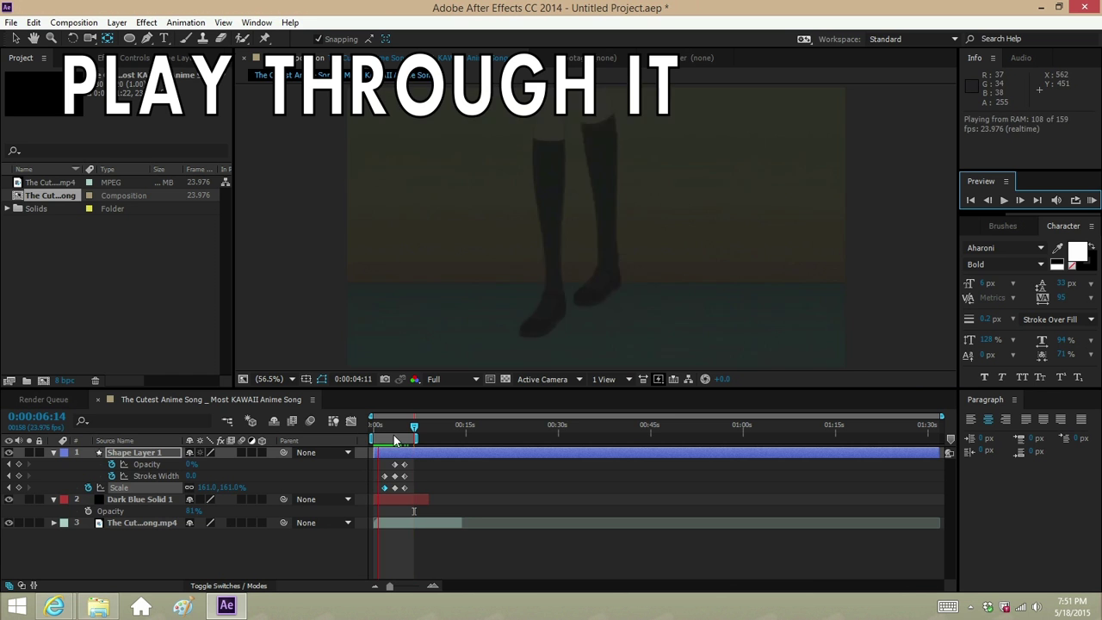
{"action": "key", "text": "space"}
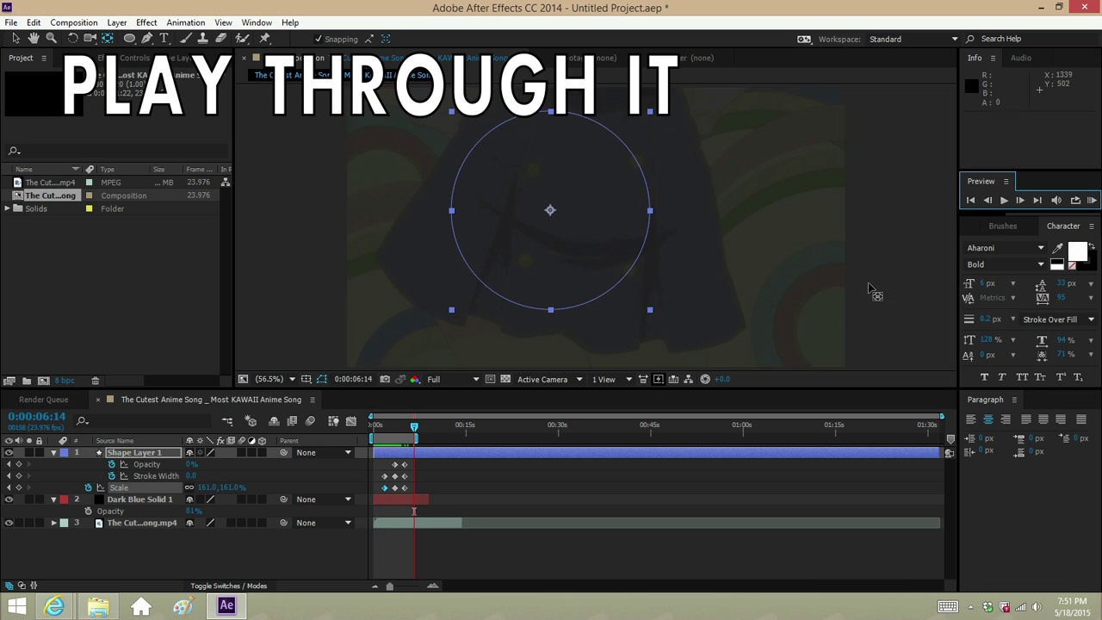
{"action": "left_click_drag", "start_coordinate": [942, 416], "coordinate": [448, 417]}
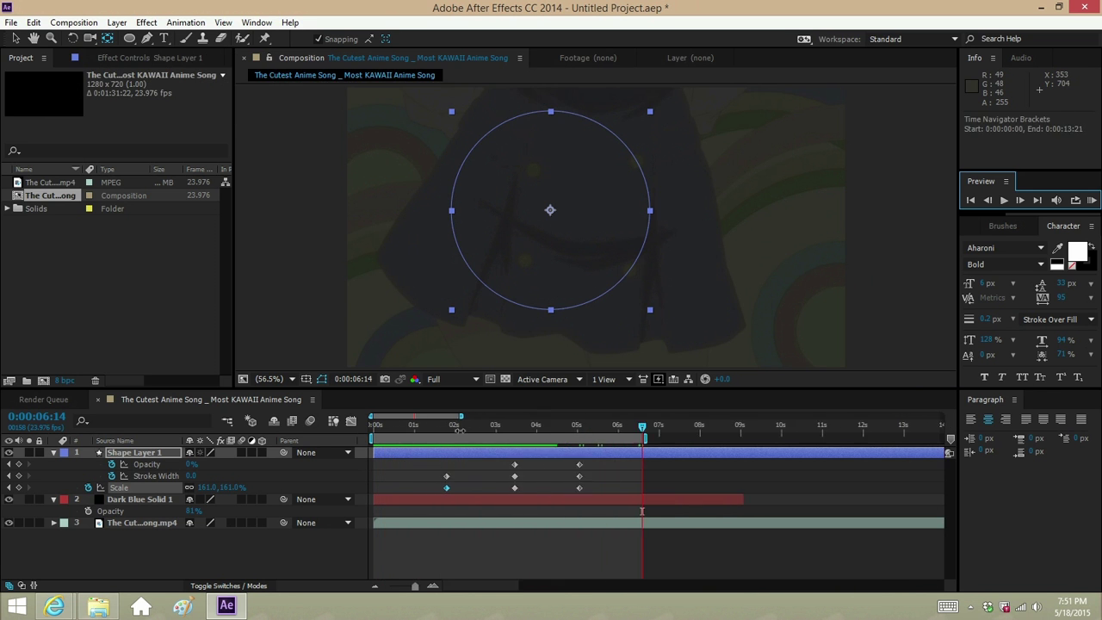
Drag the ring's later keyframes earlier for a quicker pulse, and preview the result
{"action": "left_click_drag", "start_coordinate": [536, 491], "coordinate": [502, 483]}
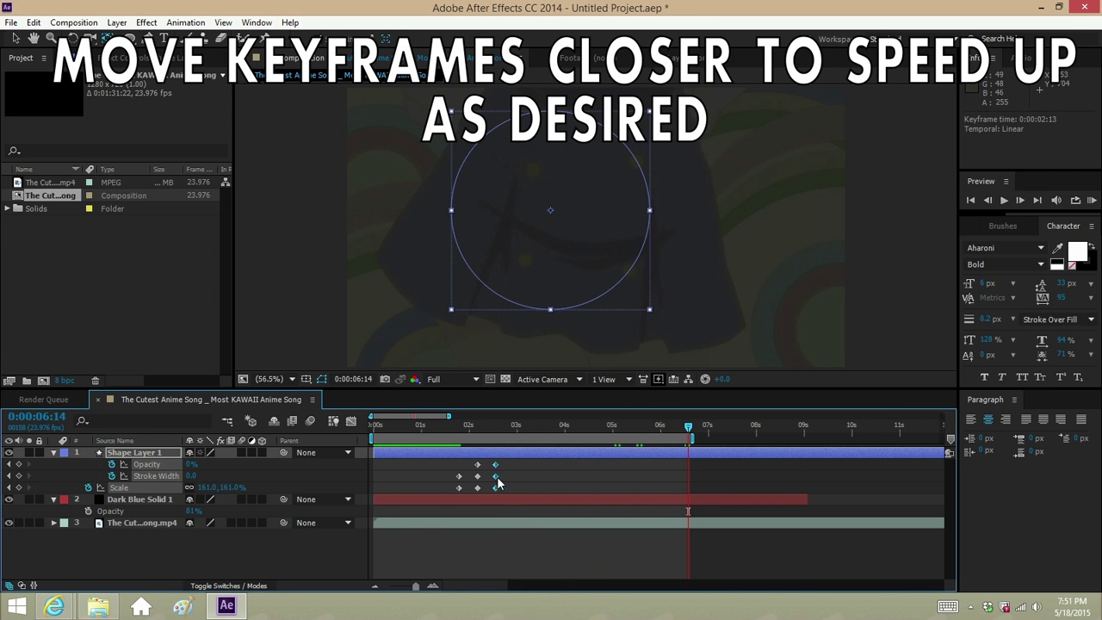
{"action": "left_click_drag", "start_coordinate": [373, 439], "coordinate": [438, 439]}
{"action": "key", "text": "KP_0"}
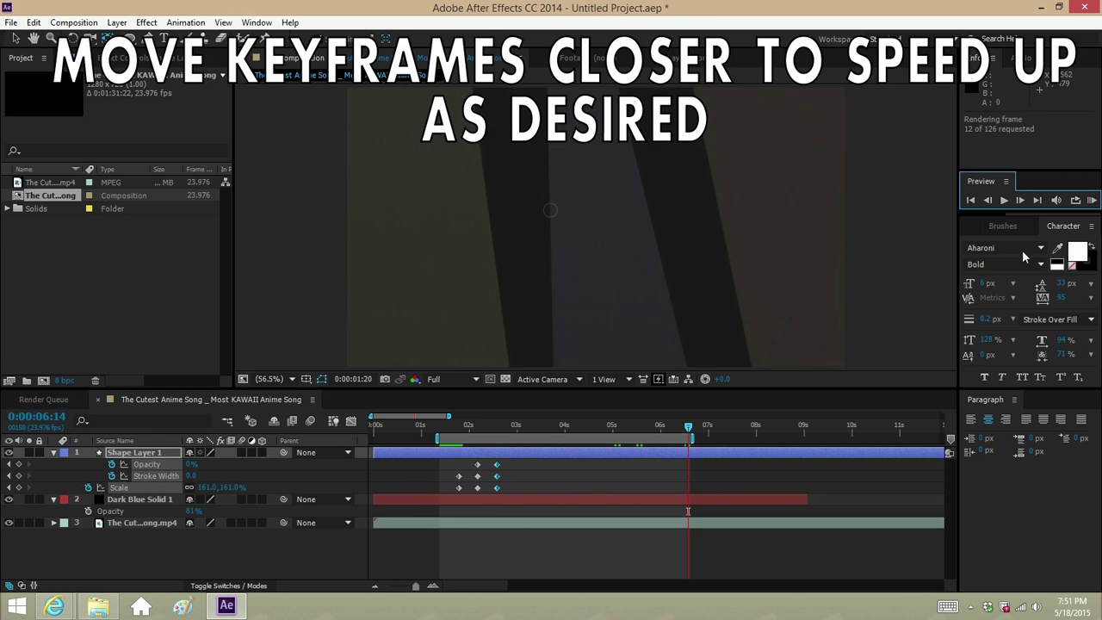
{"action": "left_click_drag", "start_coordinate": [479, 491], "coordinate": [492, 485]}
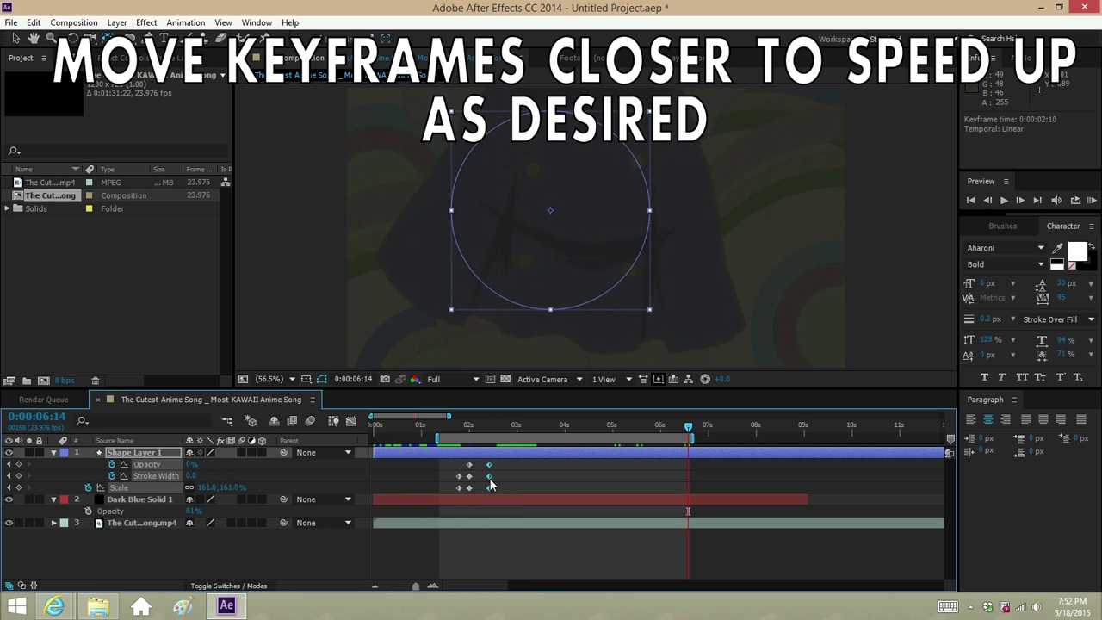
{"action": "left_click", "coordinate": [1091, 201]}
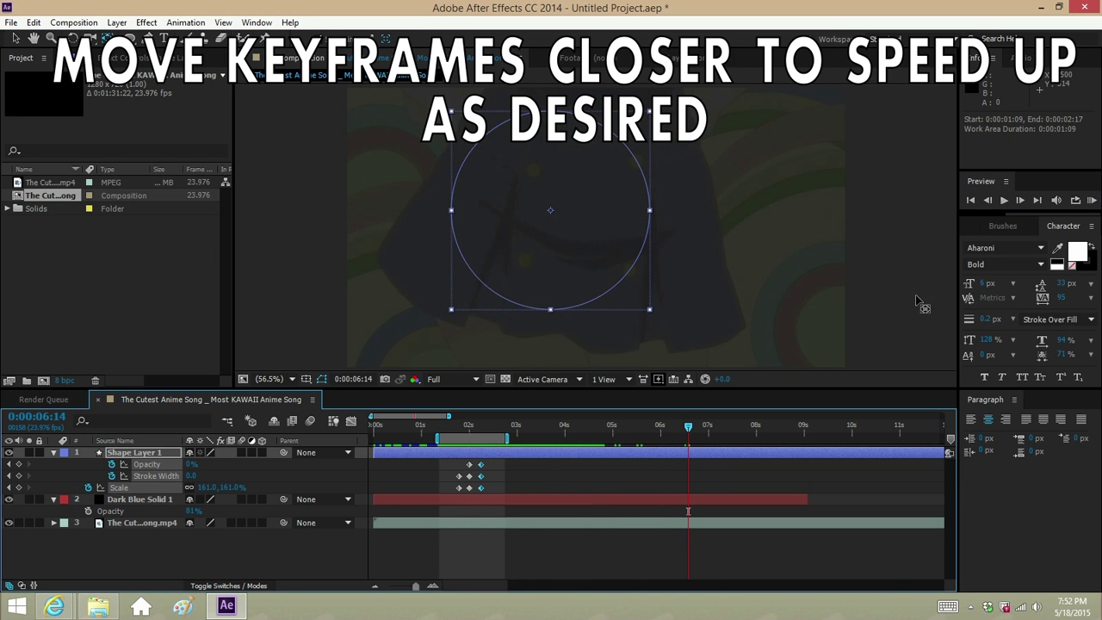
Delete the anime video layer and preview the ring animation on its own
{"action": "left_click", "coordinate": [140, 523]}
{"action": "key", "text": "Delete"}
{"action": "left_click", "coordinate": [1086, 201]}
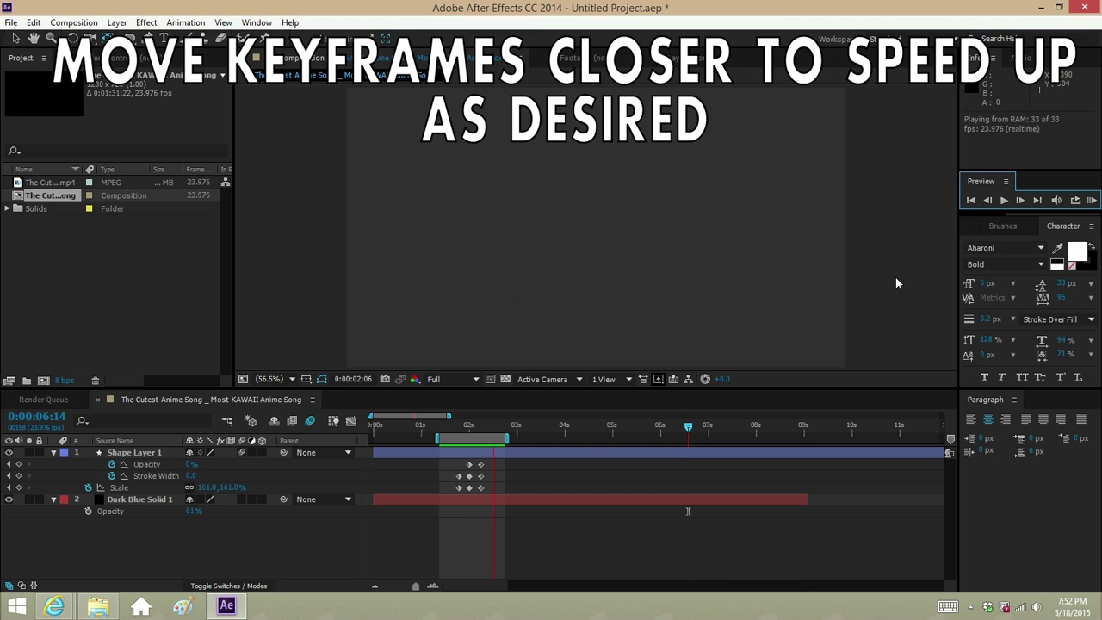
{"action": "left_click", "coordinate": [469, 262]}
Queue the composition for rendering with QuickTime output, keeping the default audio and codec settings
{"action": "left_click", "coordinate": [74, 22]}
{"action": "left_click", "coordinate": [129, 141]}
{"action": "left_click", "coordinate": [113, 491]}
{"action": "left_click", "coordinate": [482, 129]}
{"action": "left_click", "coordinate": [488, 295]}
{"action": "left_click", "coordinate": [396, 437]}
{"action": "left_click", "coordinate": [402, 453]}
{"action": "left_click", "coordinate": [665, 213]}
{"action": "left_click", "coordinate": [585, 85]}
{"action": "left_click", "coordinate": [738, 377]}
{"action": "left_click", "coordinate": [601, 570]}
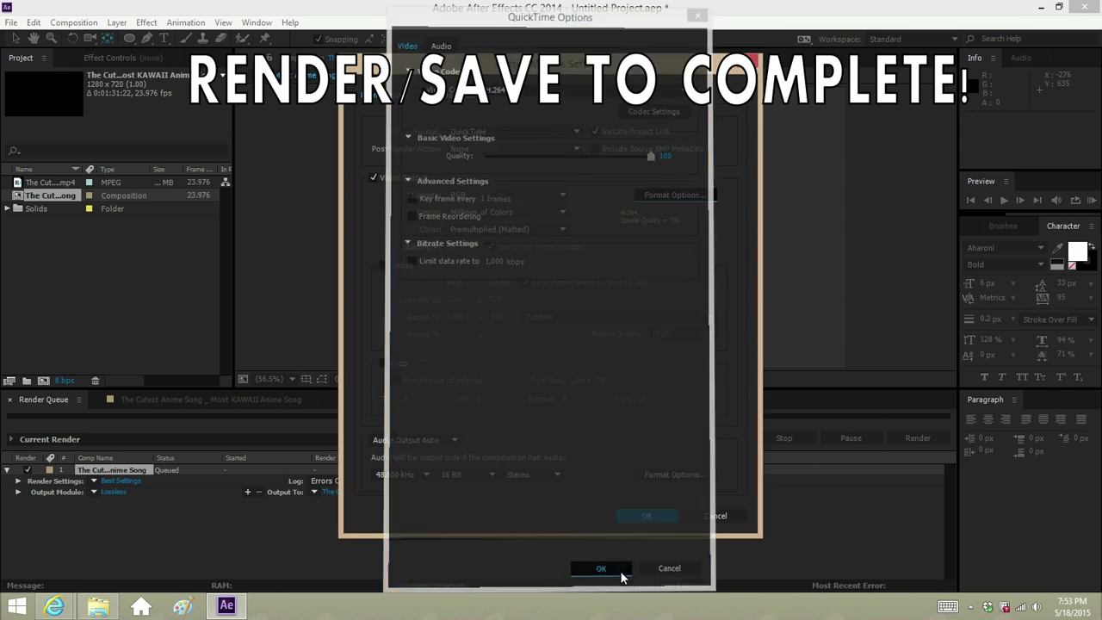
{"action": "left_click", "coordinate": [655, 516]}
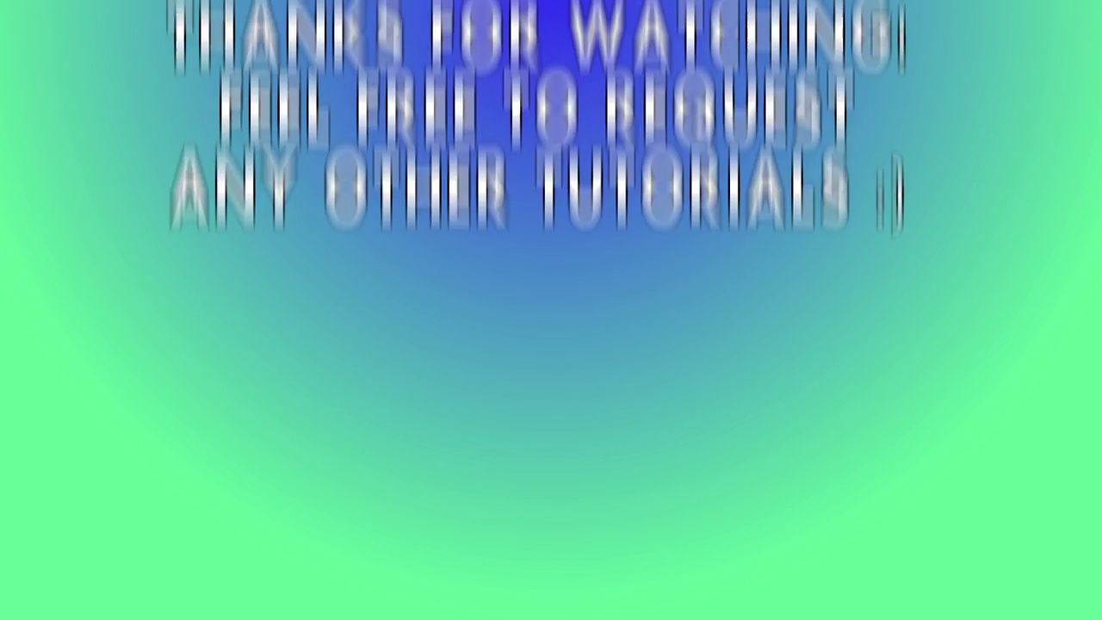